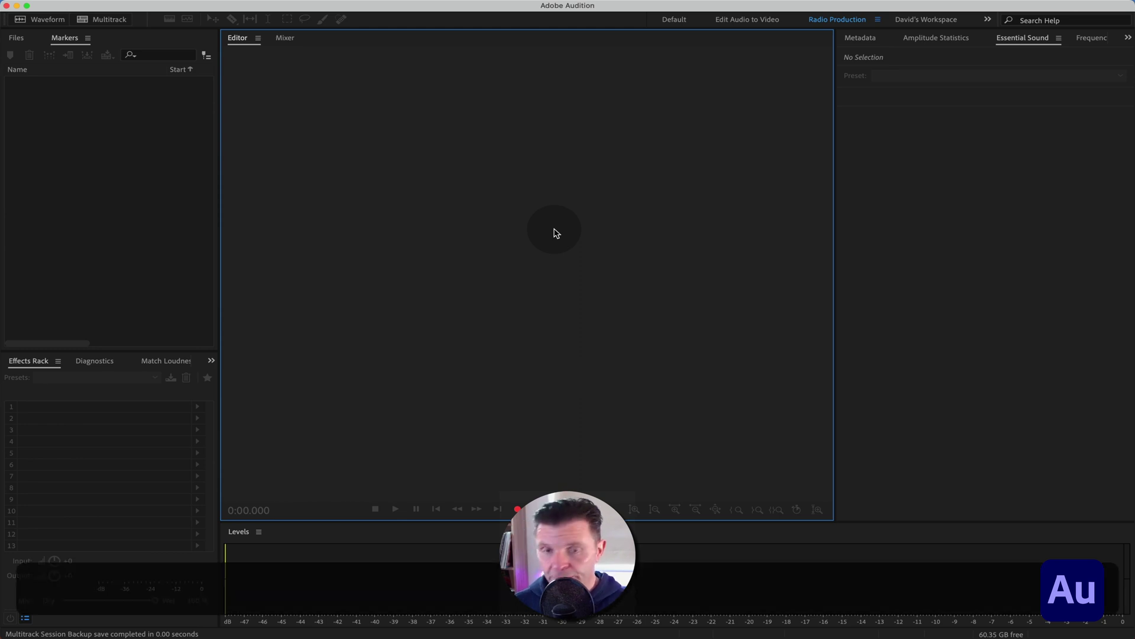
- Start a new multitrack session with Cmd+N
{"action": "key", "text": "super+n"}
- Create the session 'Test' at 44100 Hz, 32-bit float, stereo
{"action": "type", "text": "Test"}
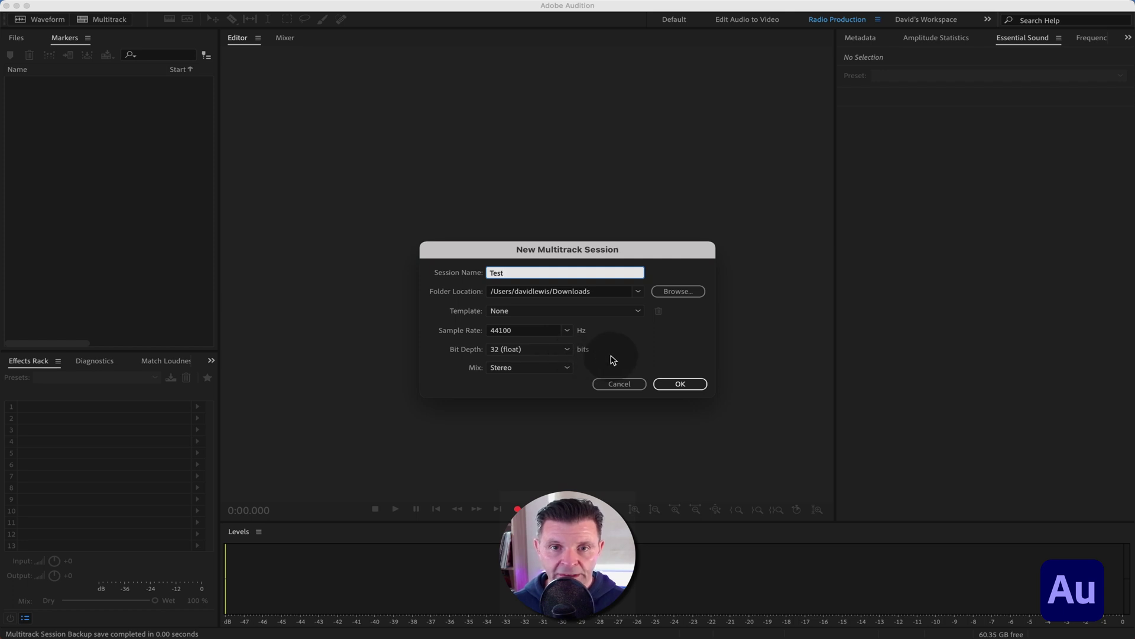
{"action": "left_click", "coordinate": [667, 388]}
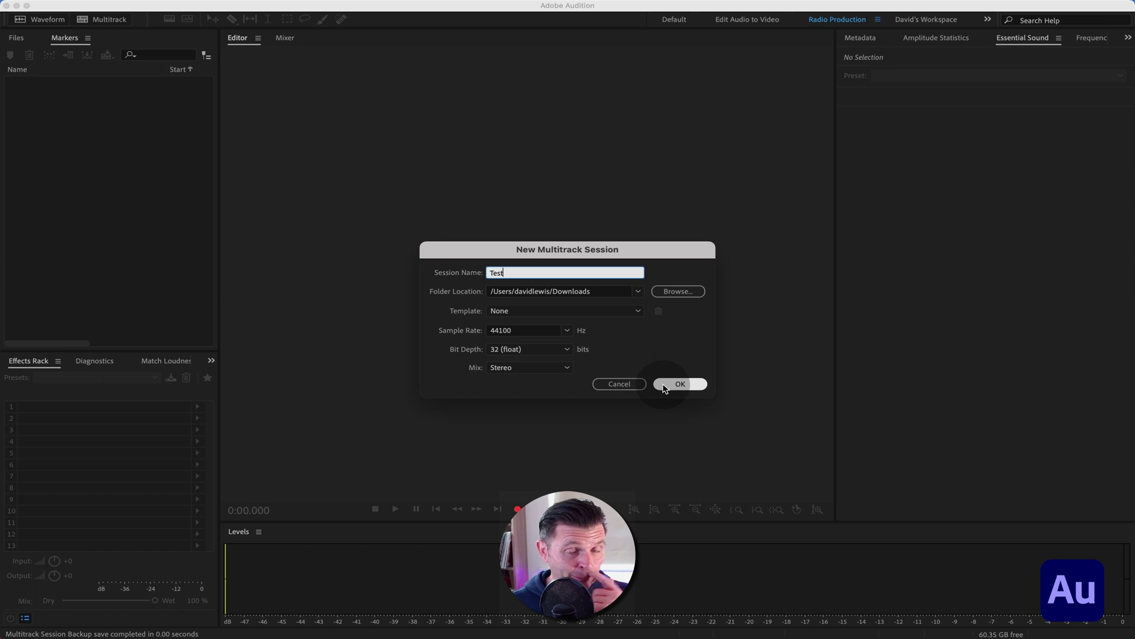
{"action": "left_click", "coordinate": [663, 385]}
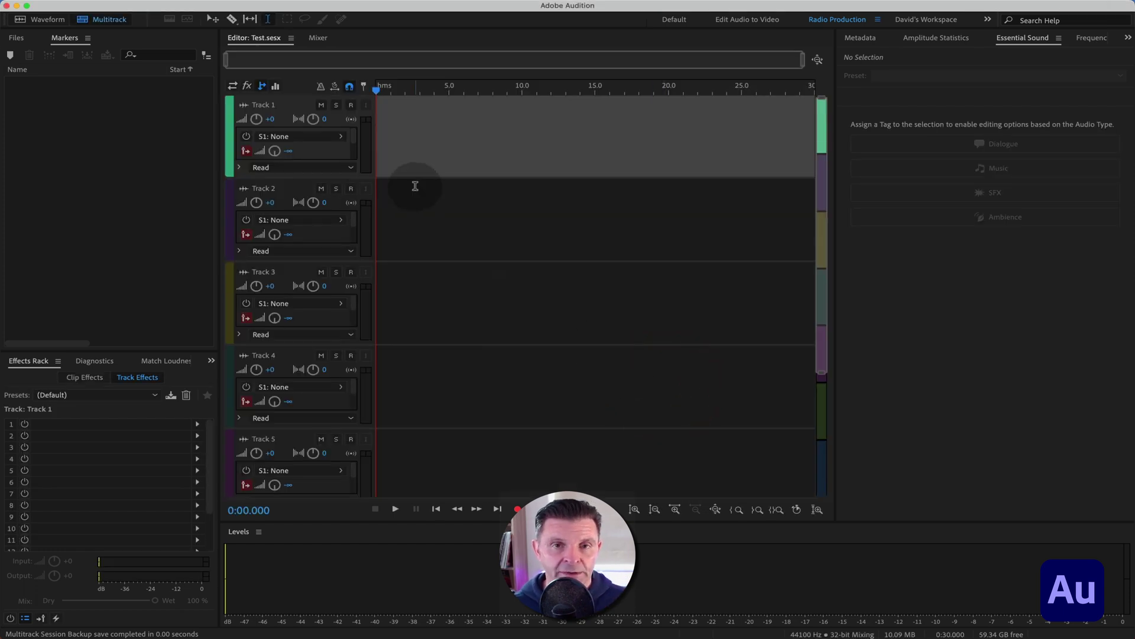
- Add a new mono audio track to the session
{"action": "right_click", "coordinate": [402, 141]}
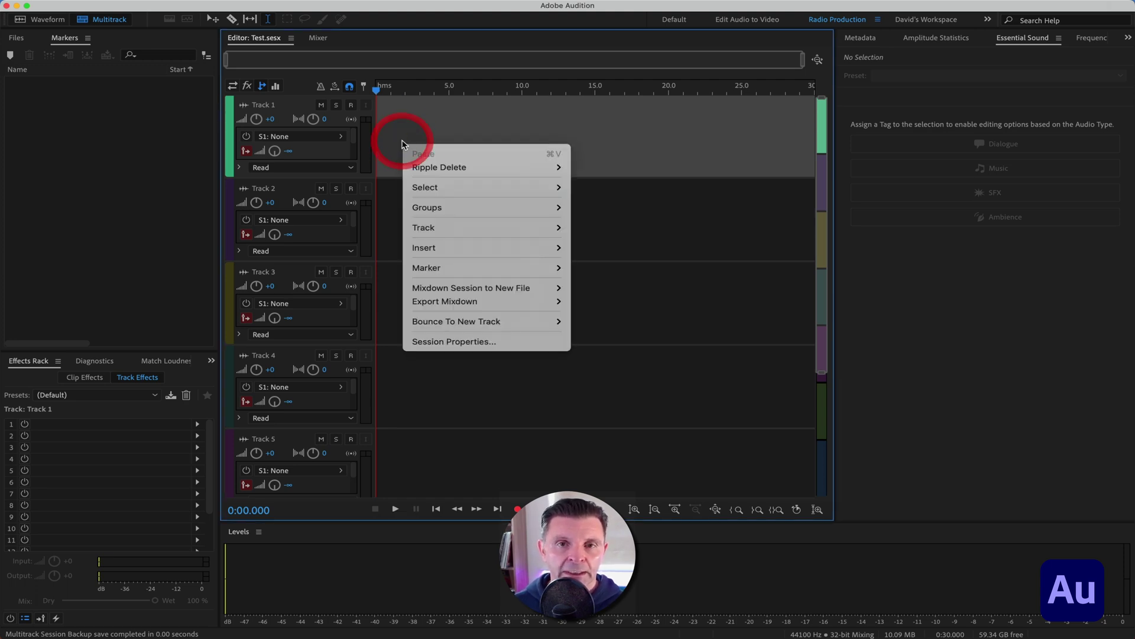
{"action": "mouse_move", "coordinate": [417, 228]}
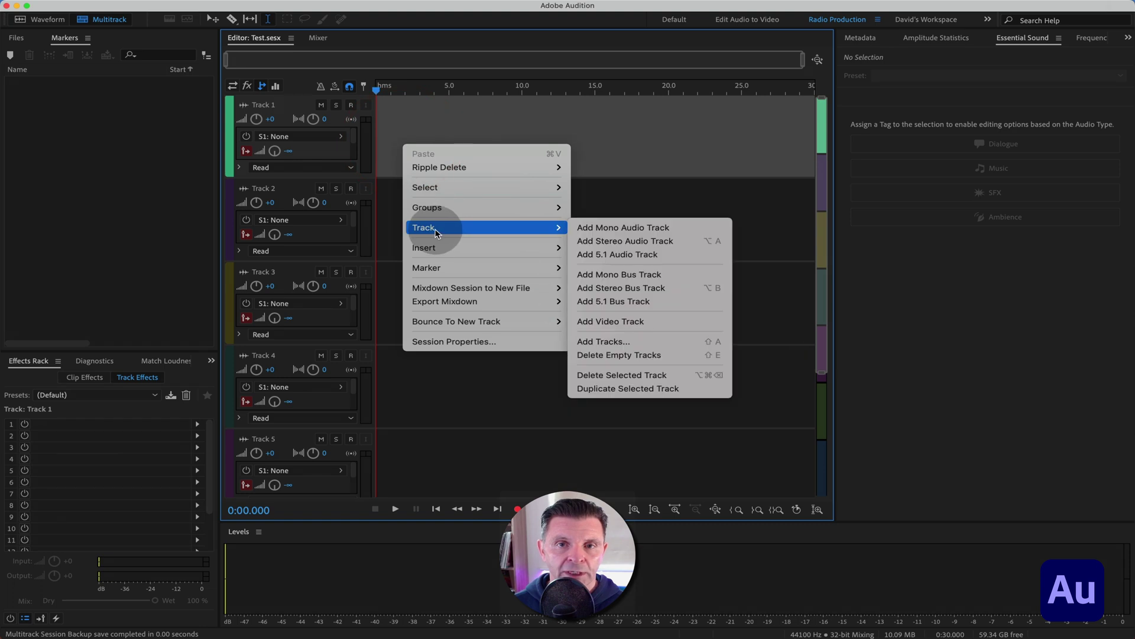
{"action": "left_click", "coordinate": [613, 231]}
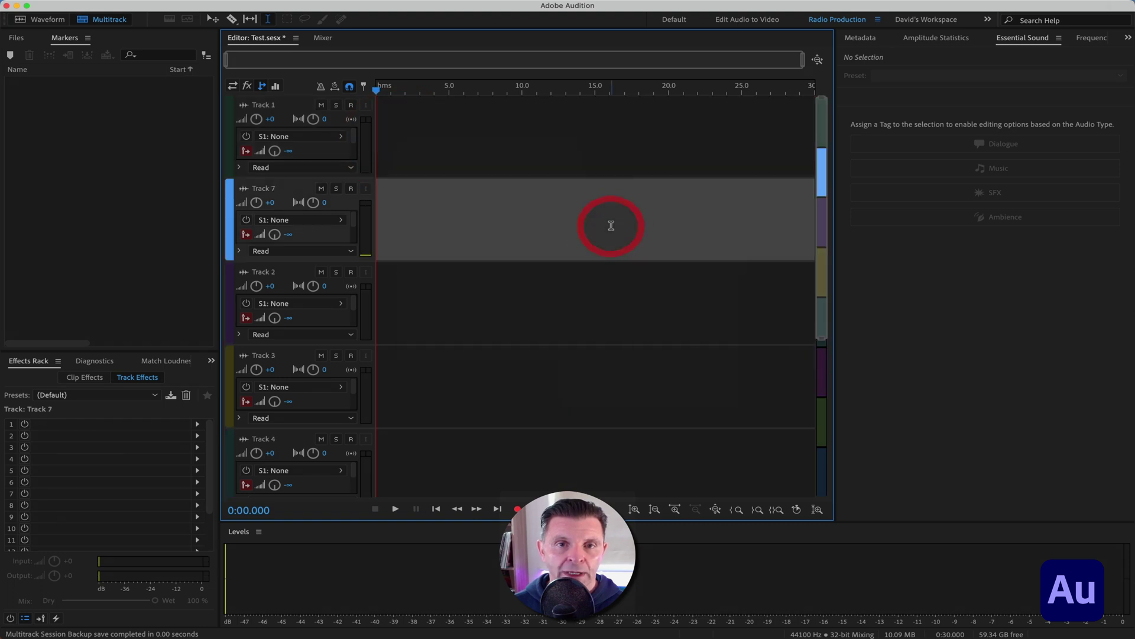
- Rename the new track to David VO, arm it and start recording the voiceover
{"action": "double_click", "coordinate": [272, 190]}
{"action": "type", "text": "David VO"}
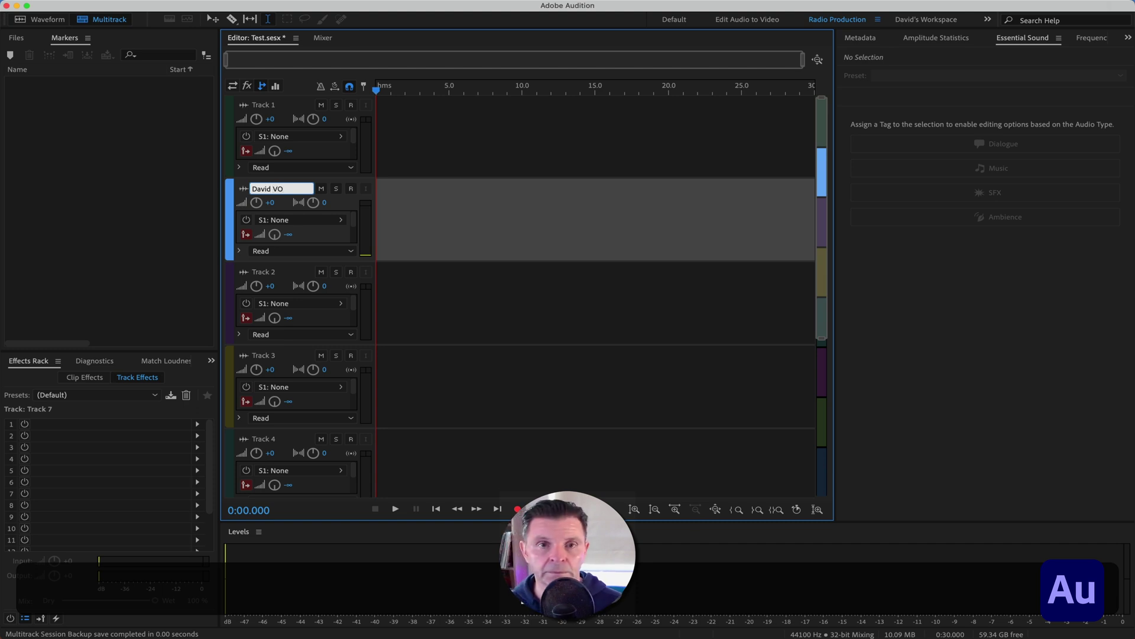
{"action": "key", "text": "Return"}
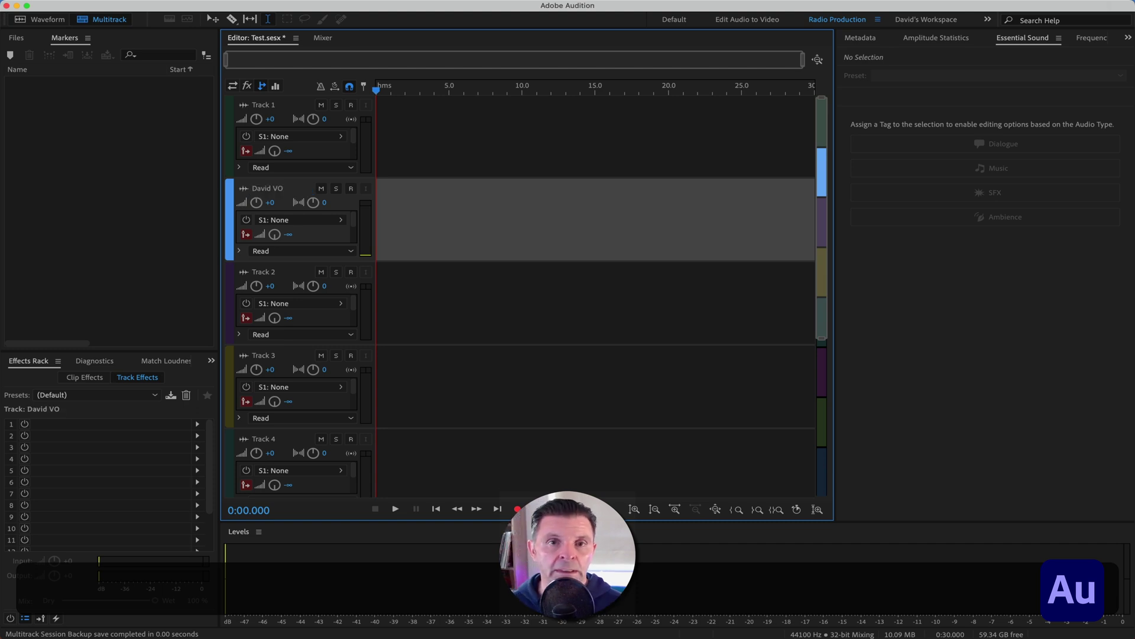
{"action": "left_click", "coordinate": [351, 188]}
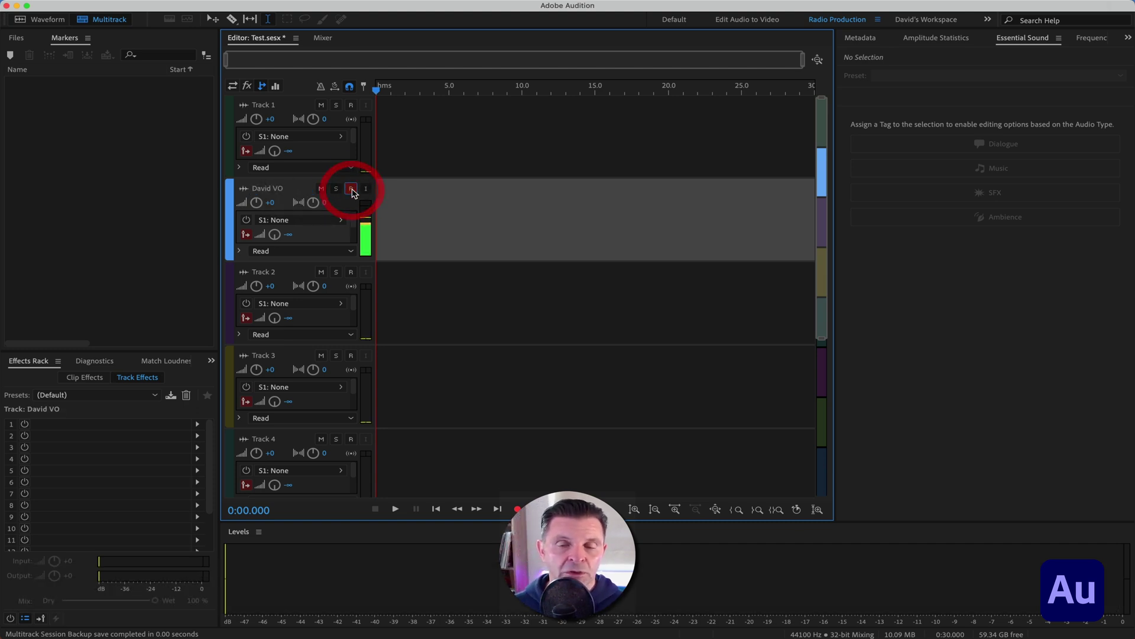
{"action": "left_click", "coordinate": [518, 509]}
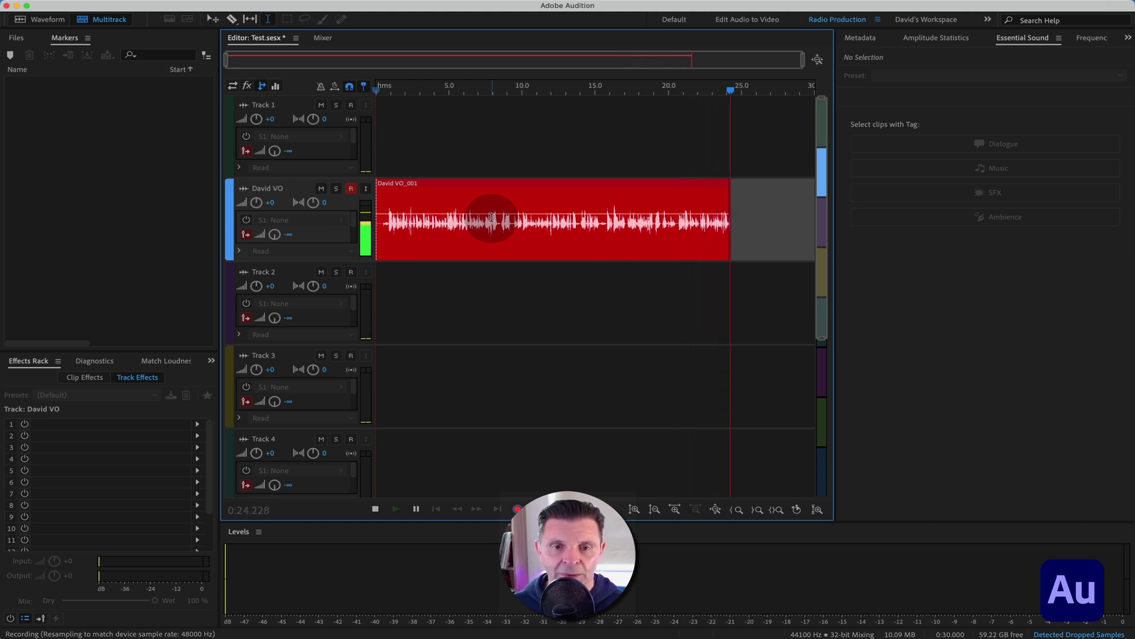
- Stop the voiceover recording and make the David VO track slightly shorter
{"action": "left_click", "coordinate": [375, 509]}
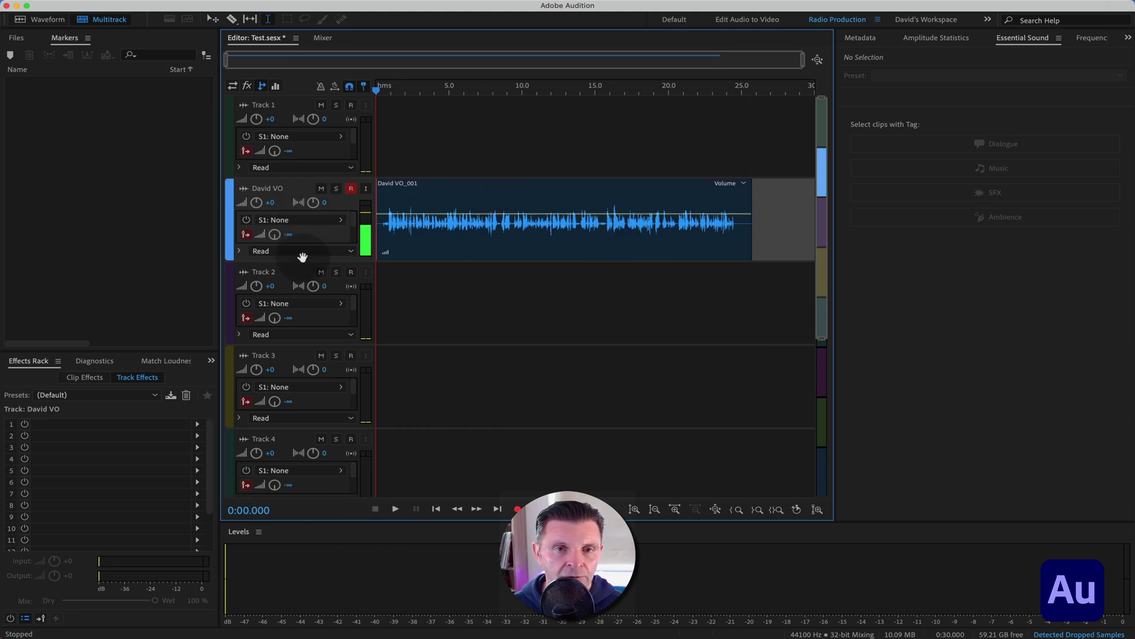
{"action": "left_click_drag", "start_coordinate": [301, 259], "coordinate": [306, 261]}
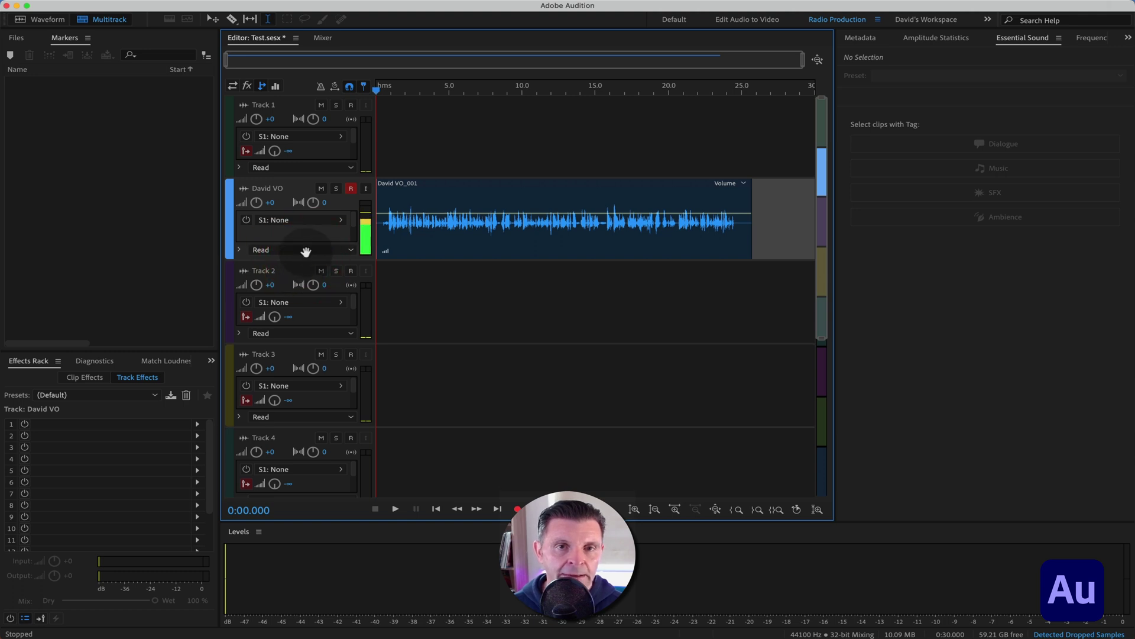
- Move David VO to the top and place Bed_AC_Lo_Kee on Track 1 at 0:00
{"action": "left_click_drag", "start_coordinate": [291, 185], "coordinate": [293, 97]}
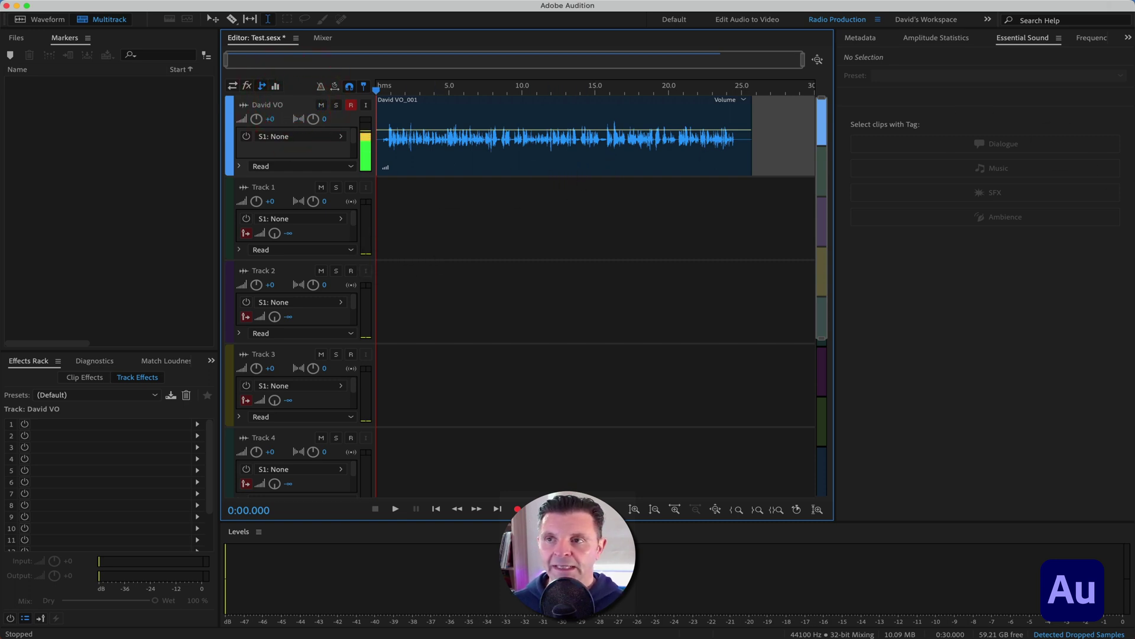
{"action": "left_click_drag", "start_coordinate": [1082, 266], "coordinate": [408, 217]}
{"action": "left_click_drag", "start_coordinate": [499, 190], "coordinate": [424, 185]}
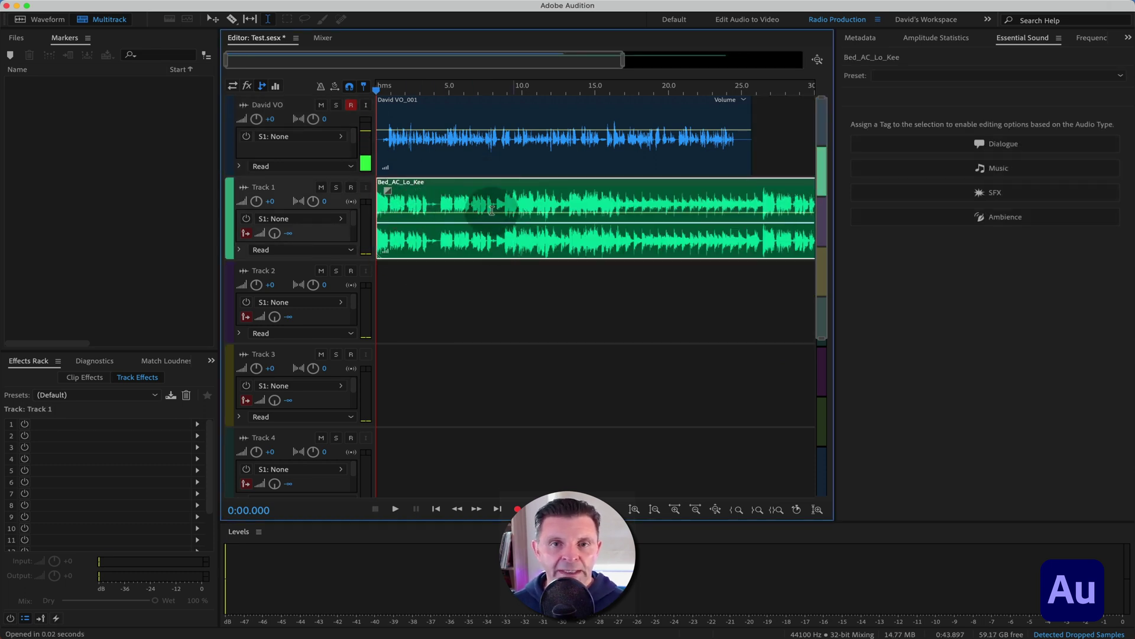
- Disarm recording on David VO and delete the empty tracks
{"action": "left_click", "coordinate": [351, 105]}
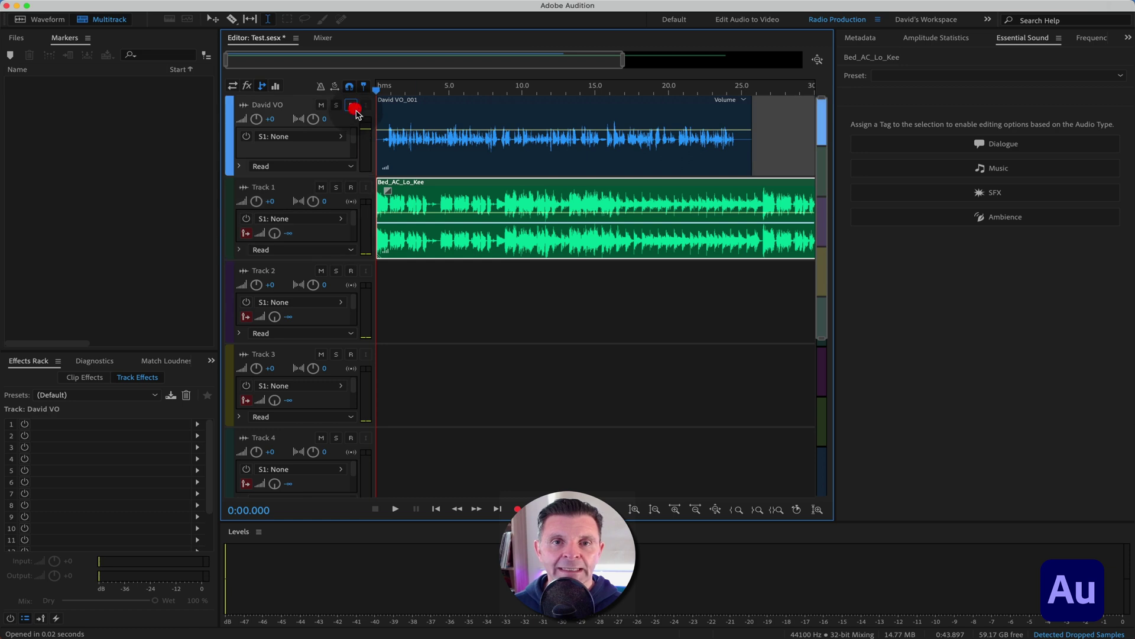
{"action": "right_click", "coordinate": [533, 322]}
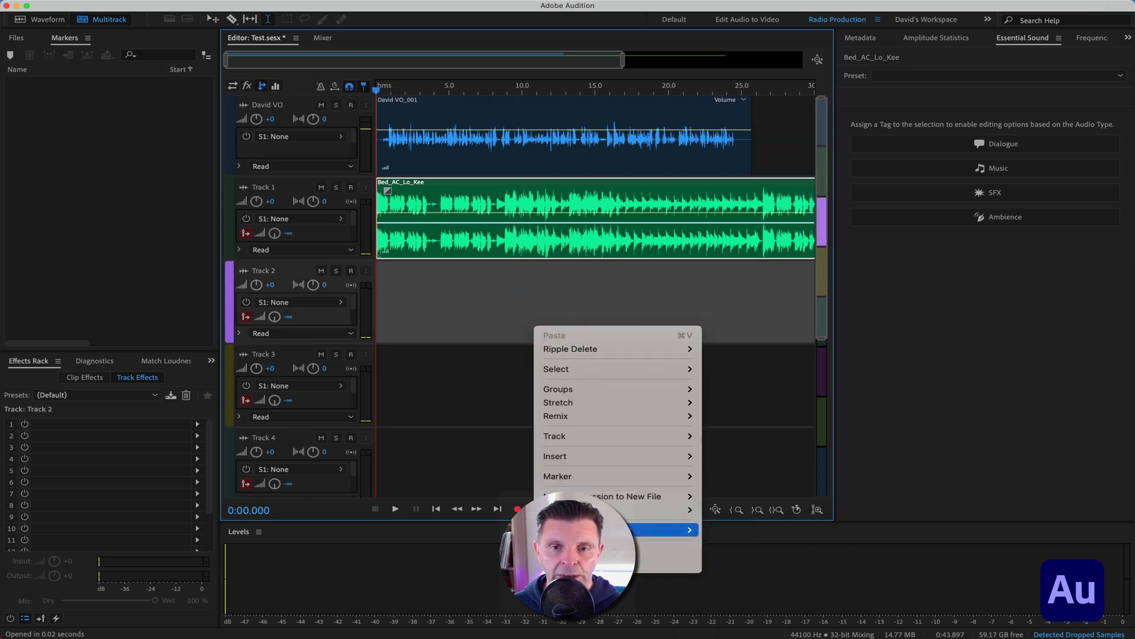
{"action": "mouse_move", "coordinate": [662, 436]}
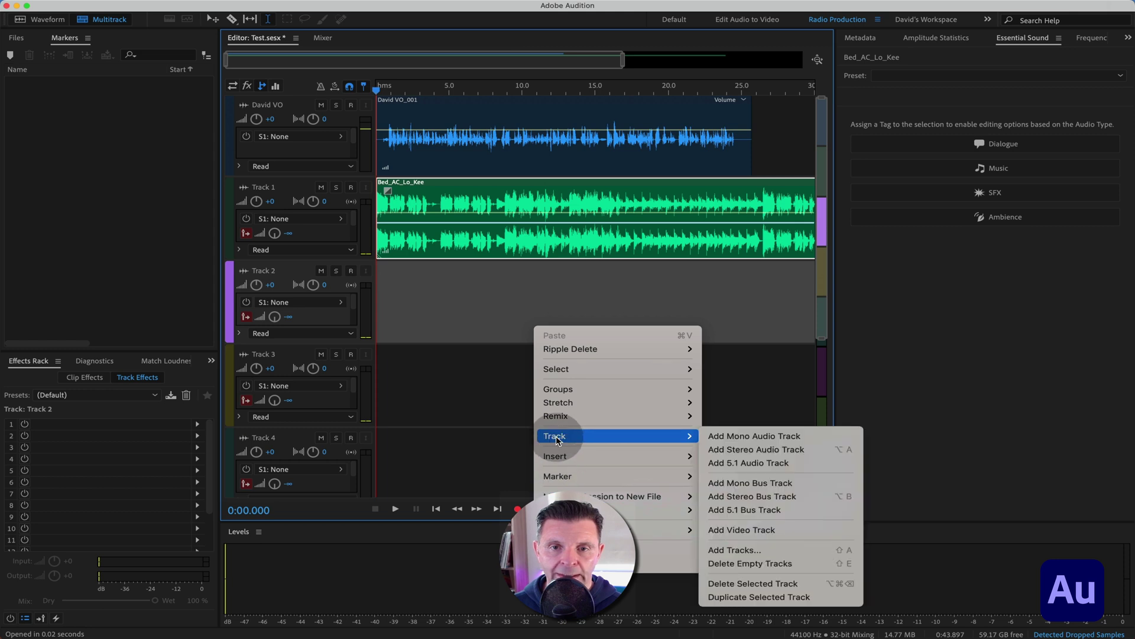
{"action": "left_click", "coordinate": [753, 566]}
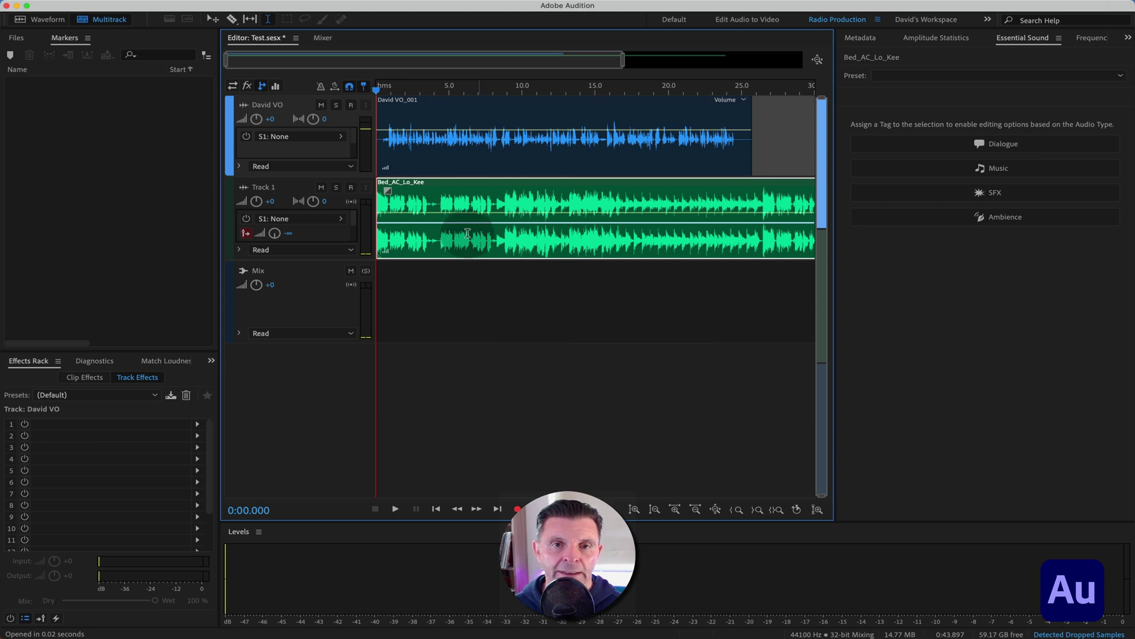
- Rename Track 1 to Music and shift the voice clip a few seconds later
{"action": "left_click", "coordinate": [269, 188]}
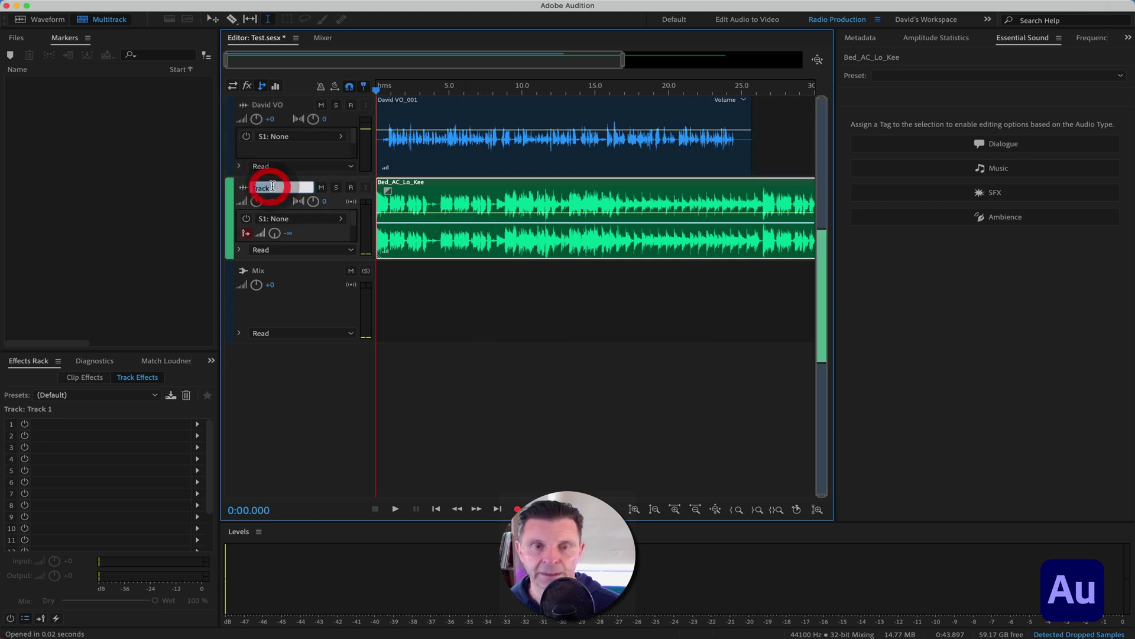
{"action": "type", "text": "Music"}
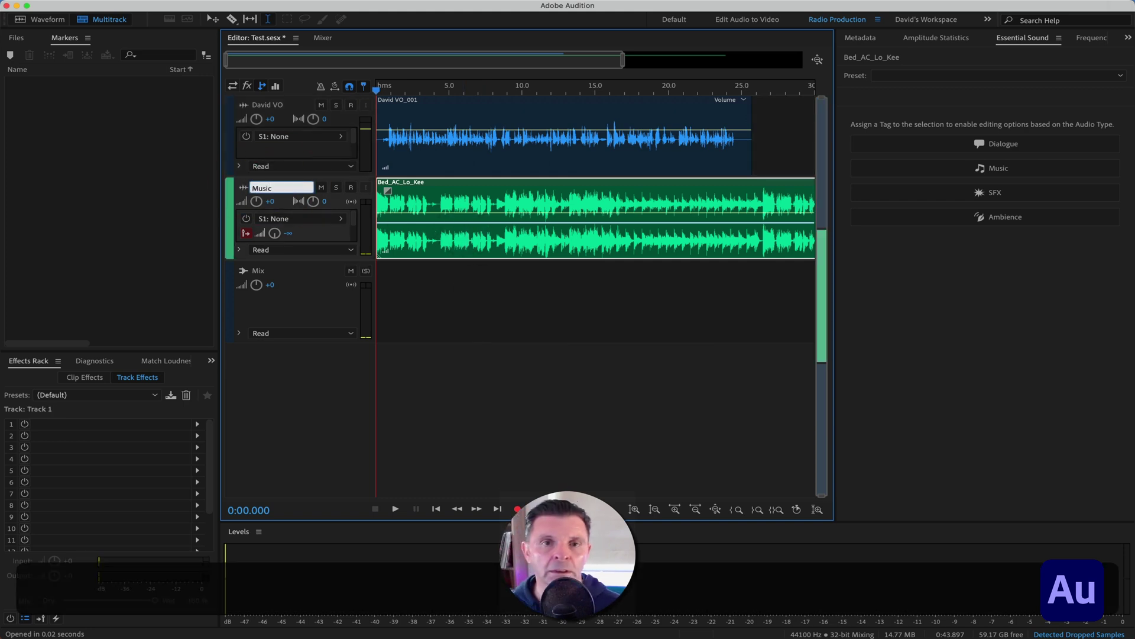
{"action": "left_click", "coordinate": [447, 300]}
{"action": "mouse_move", "coordinate": [450, 90]}
{"action": "left_mouse_down"}
{"action": "mouse_move", "coordinate": [362, 92]}
{"action": "mouse_move", "coordinate": [452, 104]}
{"action": "left_mouse_up"}
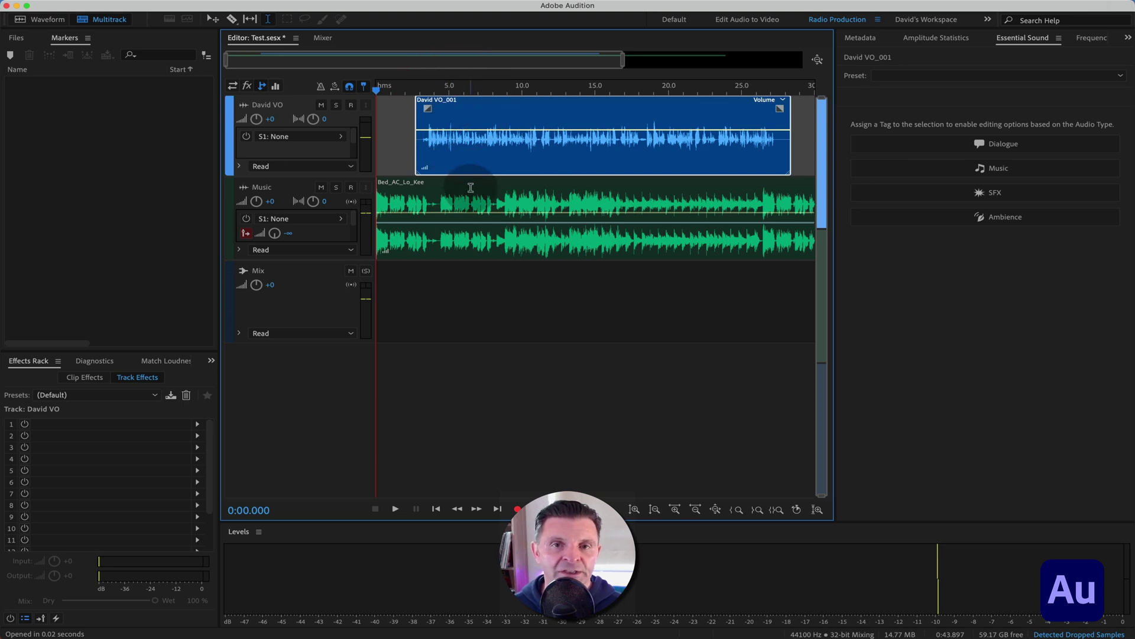
- Try a volume dip on the music clip, then flatten it and tag the clip as Music
{"action": "left_click_drag", "start_coordinate": [473, 191], "coordinate": [395, 214]}
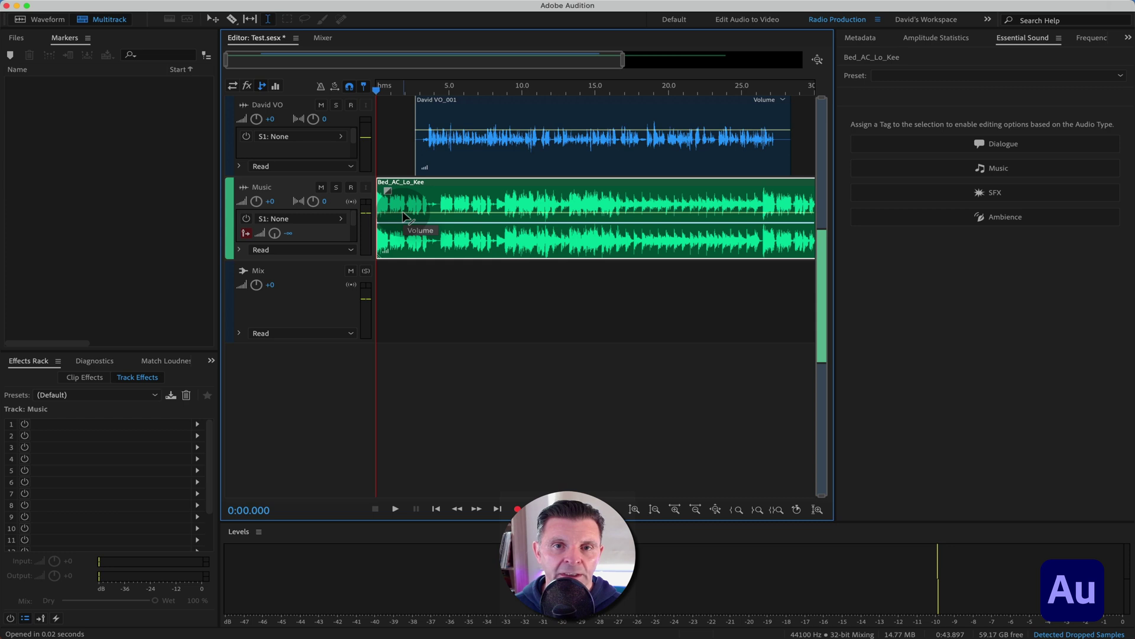
{"action": "left_click", "coordinate": [403, 213]}
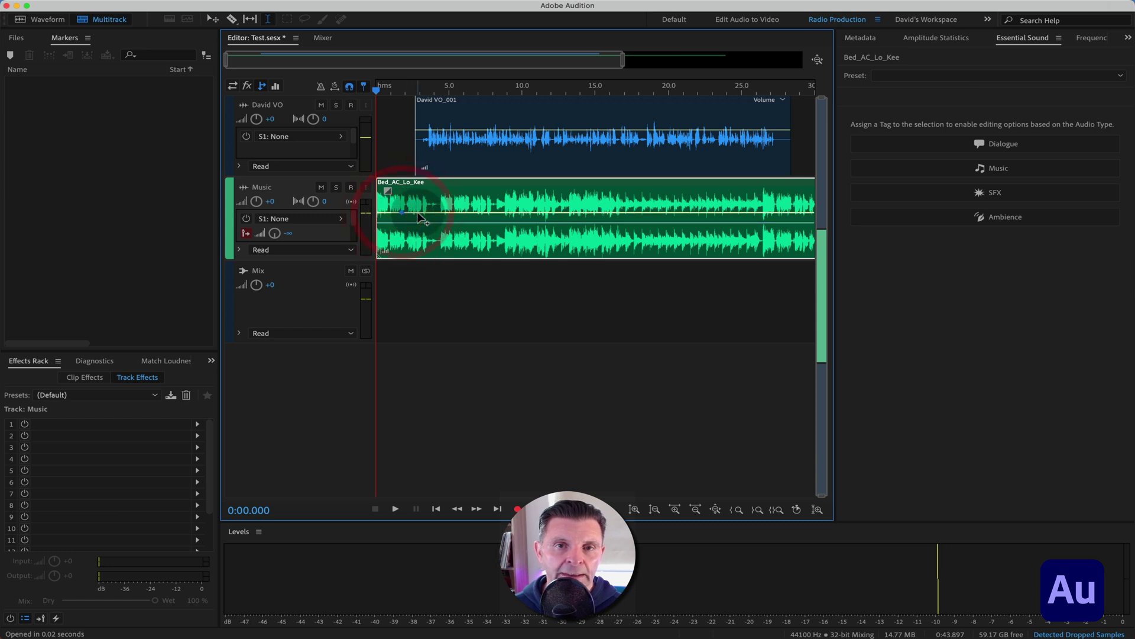
{"action": "left_click_drag", "start_coordinate": [418, 213], "coordinate": [423, 230]}
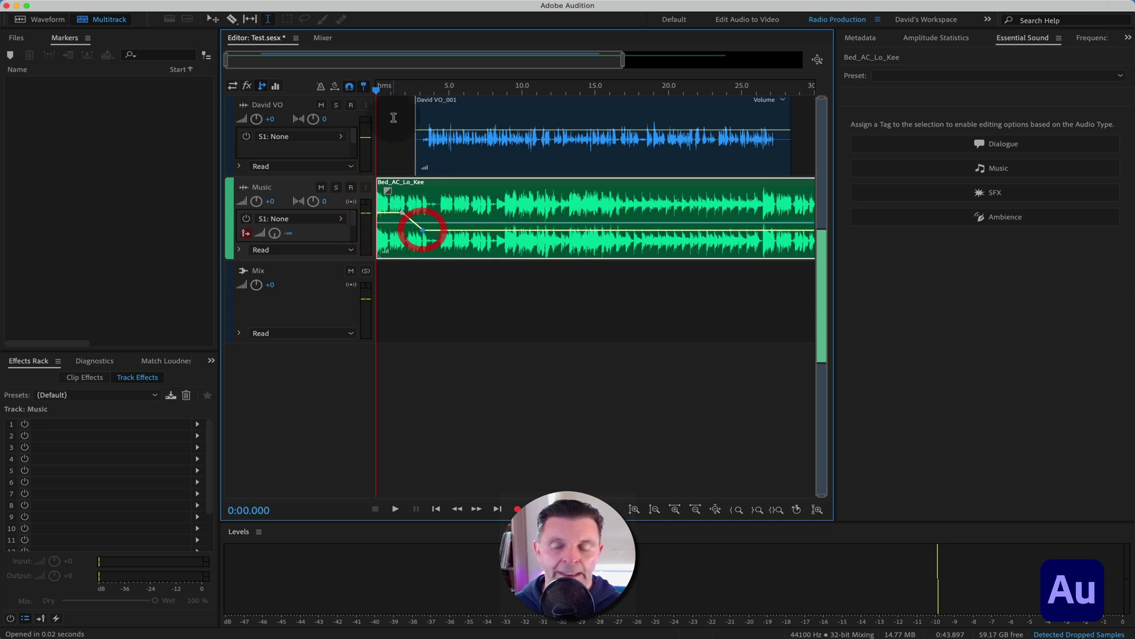
{"action": "key", "text": "space"}
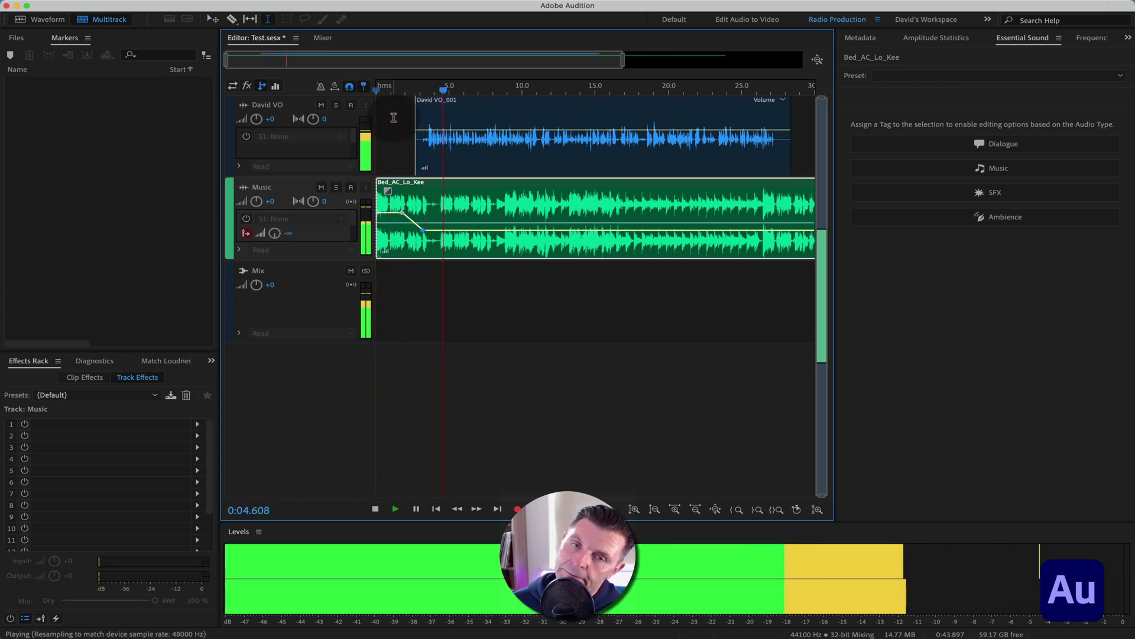
{"action": "key", "text": "space"}
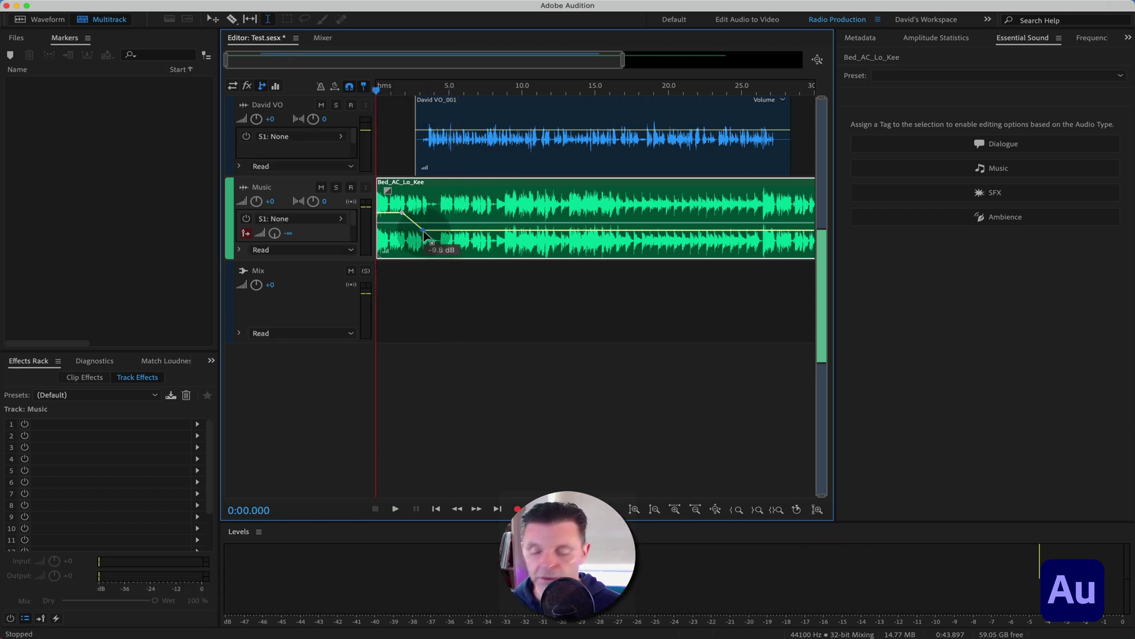
{"action": "left_click_drag", "start_coordinate": [424, 231], "coordinate": [412, 216]}
{"action": "left_click", "coordinate": [403, 213]}
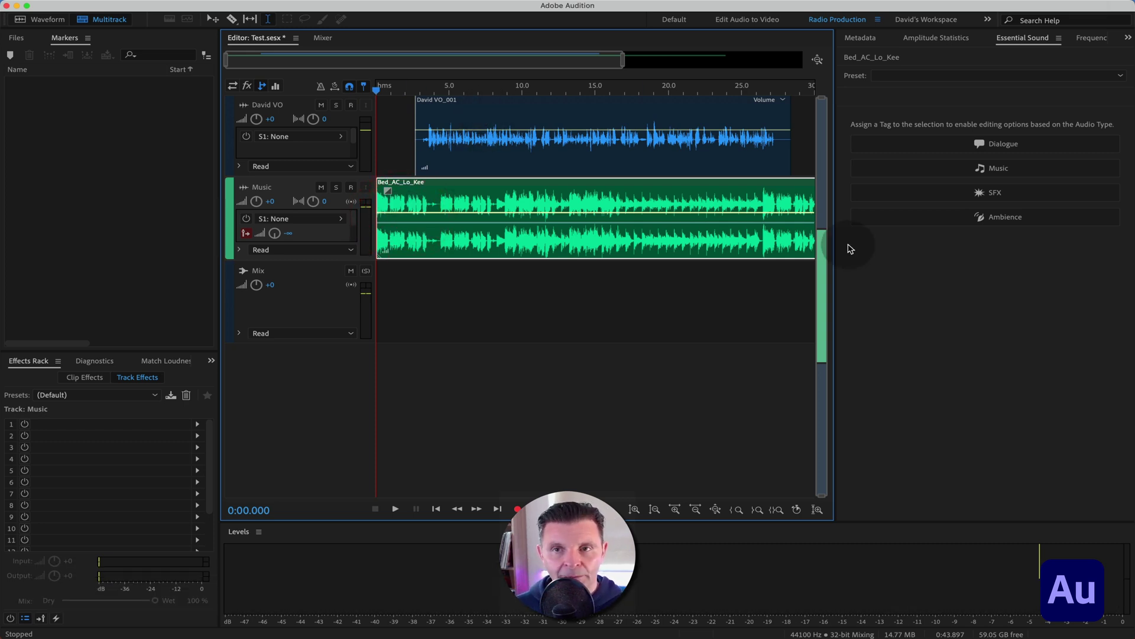
{"action": "left_click", "coordinate": [892, 167]}
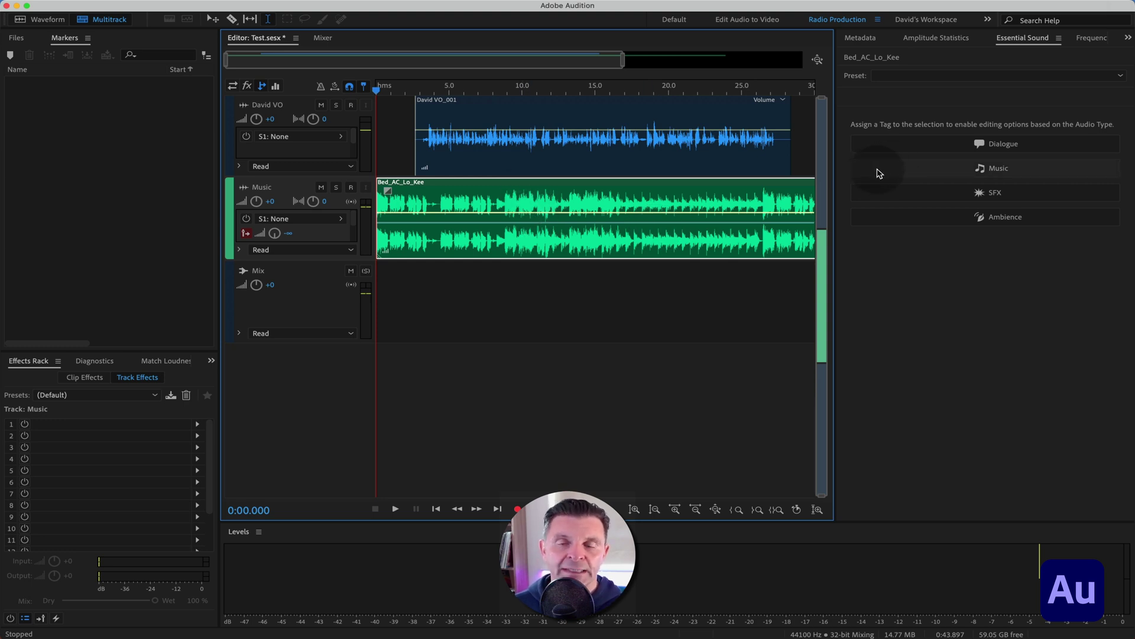
- Tag the voice as Dialogue and the music as Music with auto-ducking, then audition it
{"action": "left_click", "coordinate": [594, 109]}
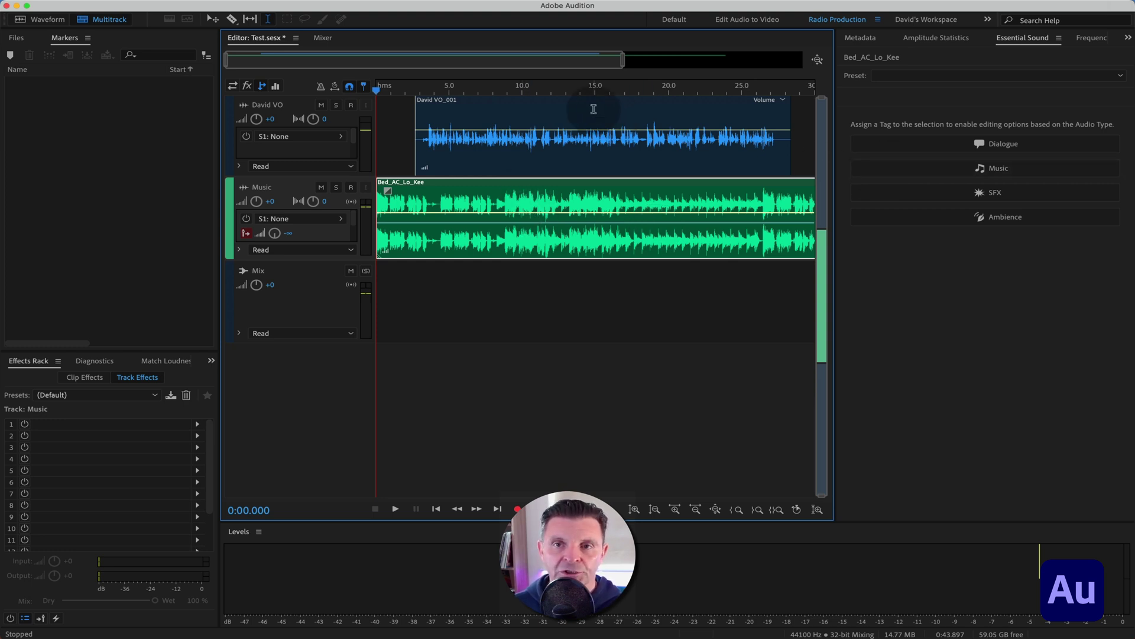
{"action": "left_click", "coordinate": [594, 109]}
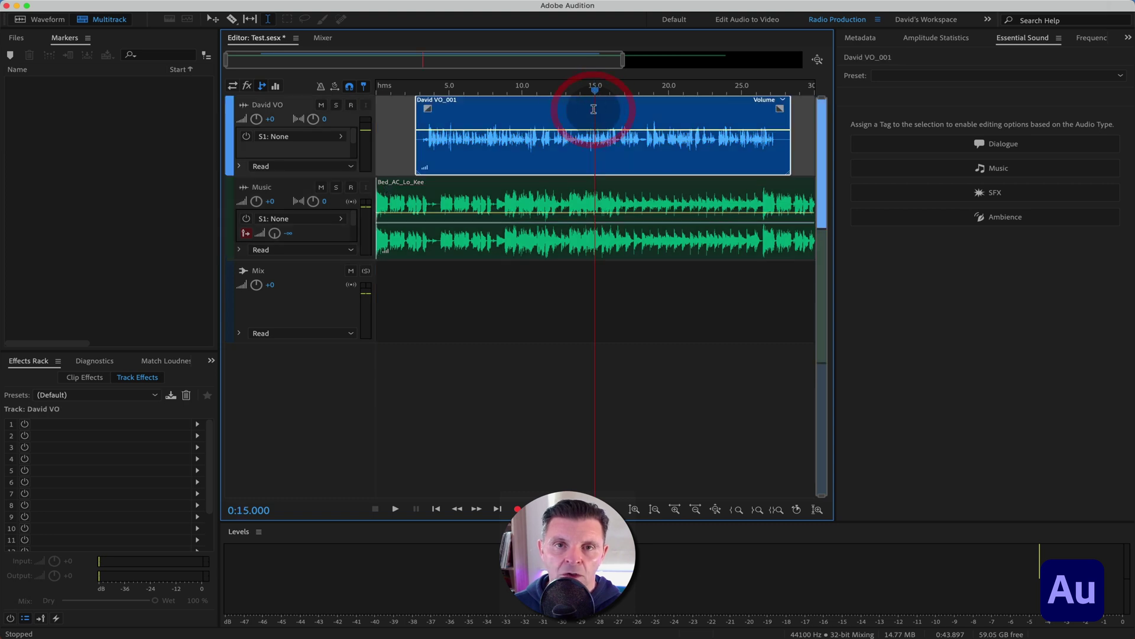
{"action": "left_click", "coordinate": [1042, 146]}
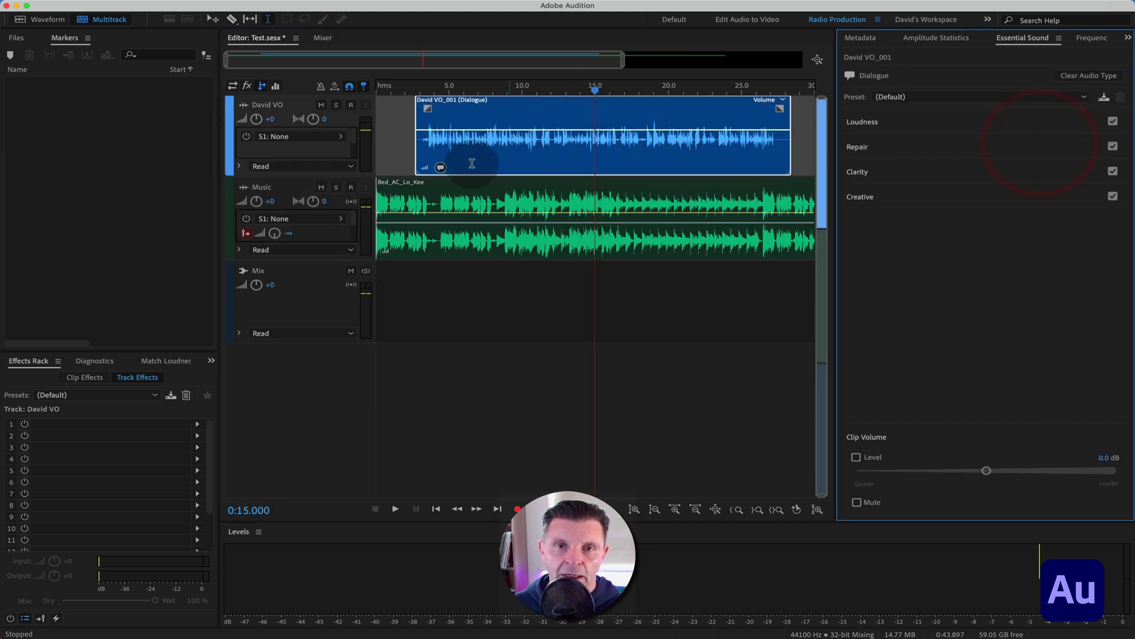
{"action": "left_click", "coordinate": [478, 184]}
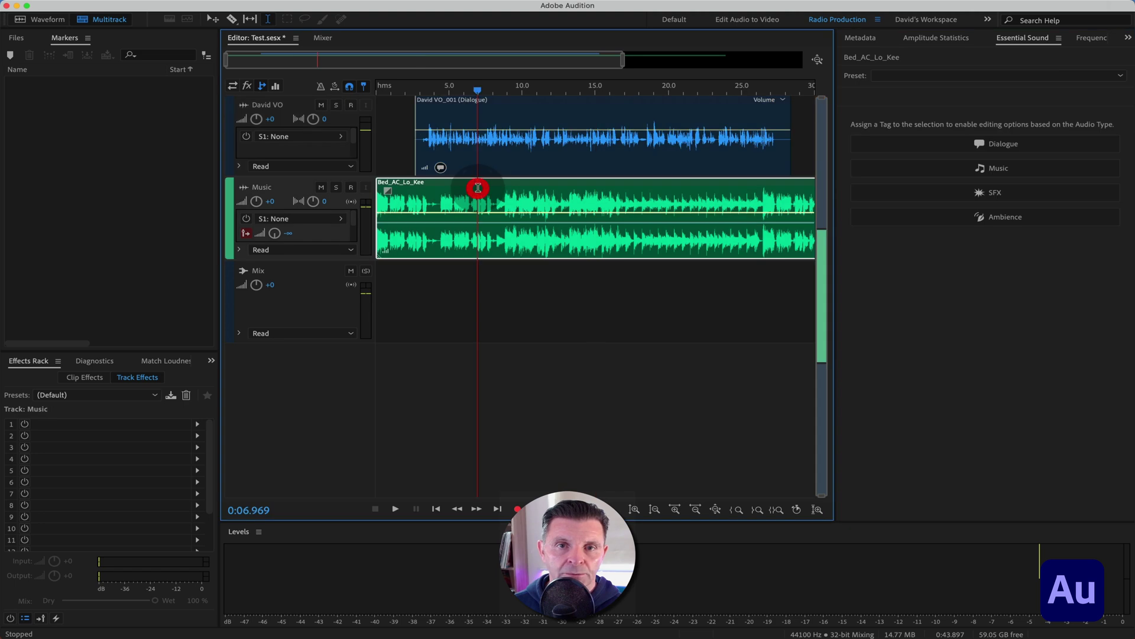
{"action": "left_click", "coordinate": [1039, 171]}
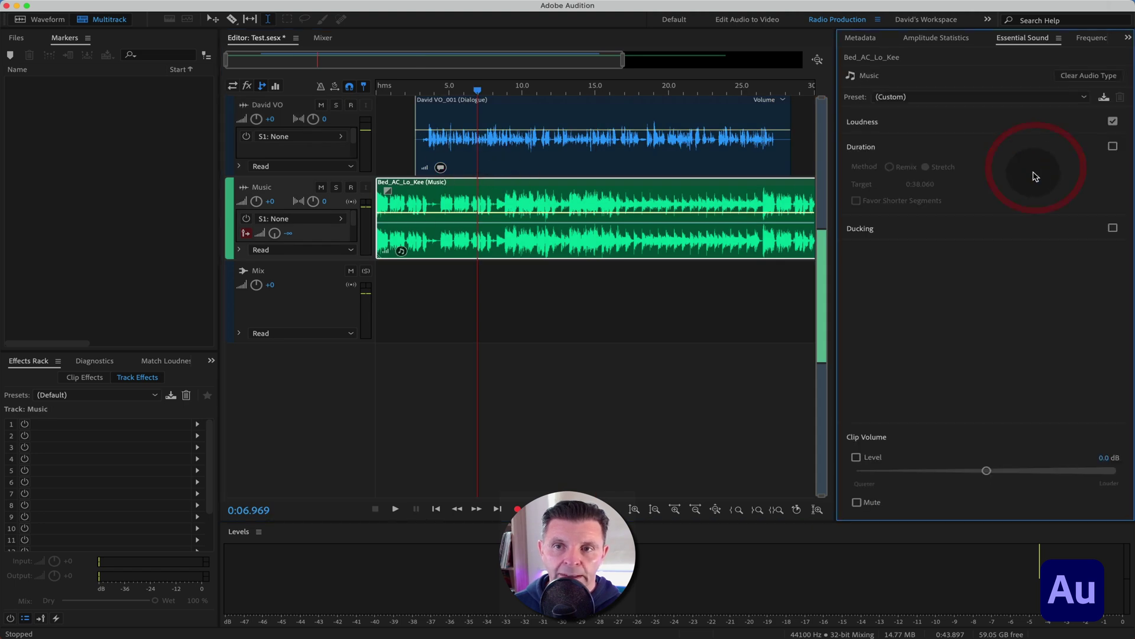
{"action": "left_click", "coordinate": [1114, 229]}
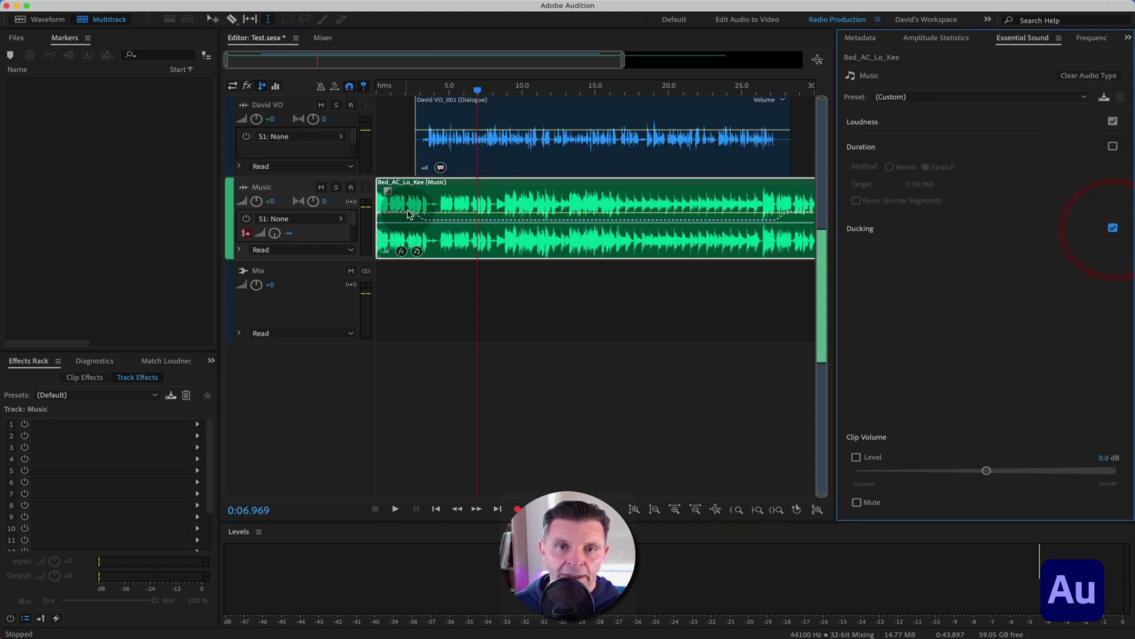
{"action": "left_click_drag", "start_coordinate": [477, 90], "coordinate": [400, 90]}
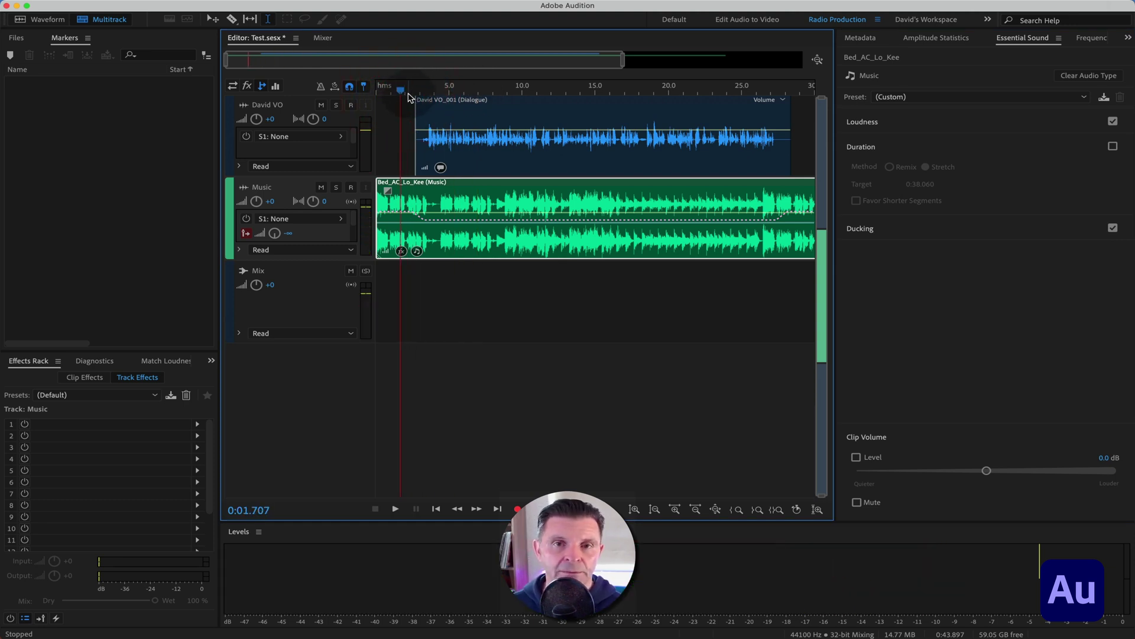
{"action": "key", "text": "space"}
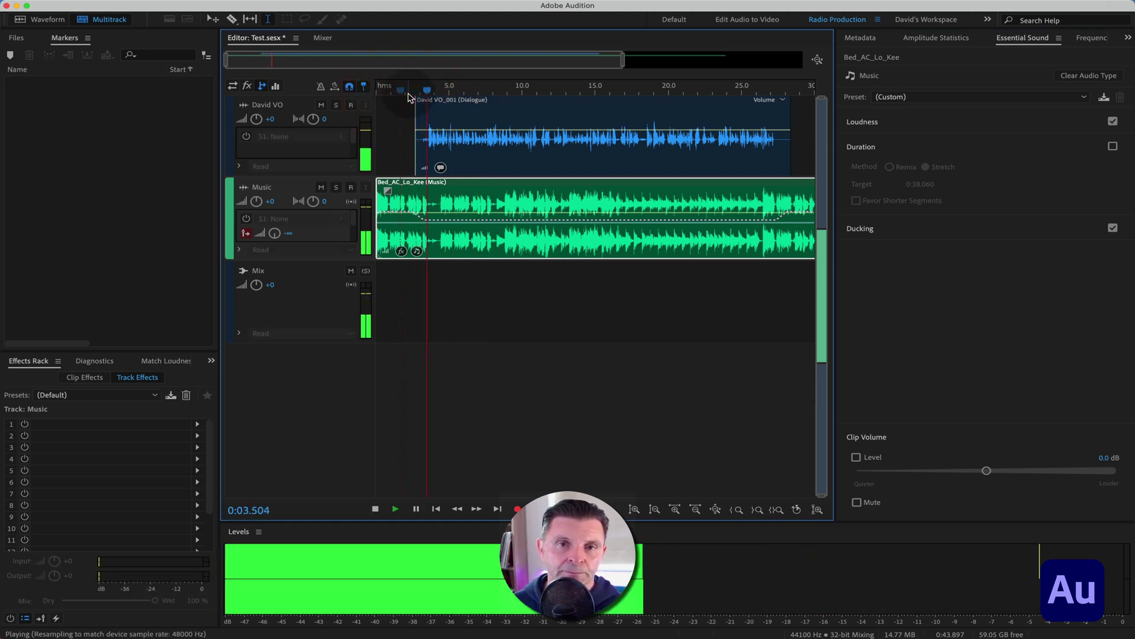
{"action": "key", "text": "space"}
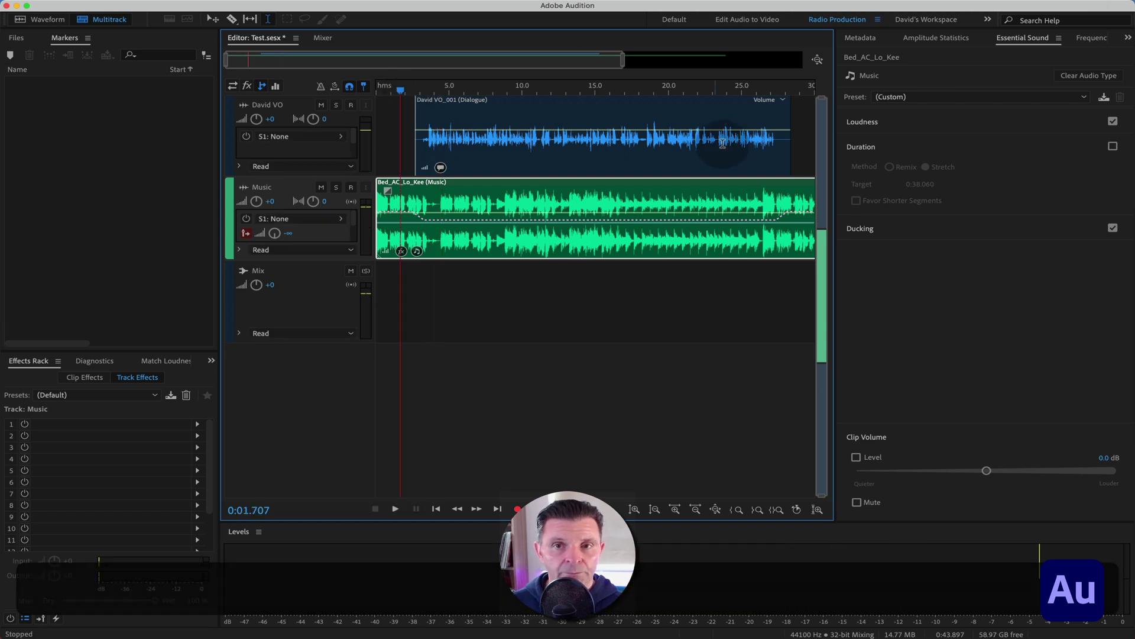
- Clear both audio-type tags and move David VO_001 back to the timeline start
{"action": "left_click", "coordinate": [1087, 76]}
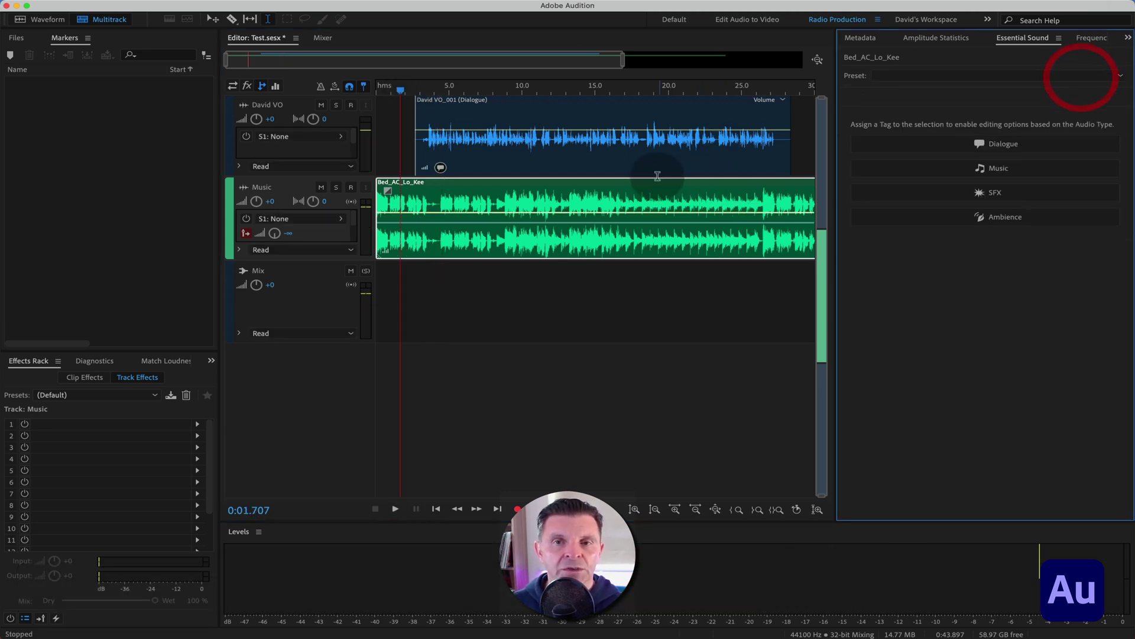
{"action": "left_click", "coordinate": [549, 108]}
{"action": "left_click", "coordinate": [1086, 76]}
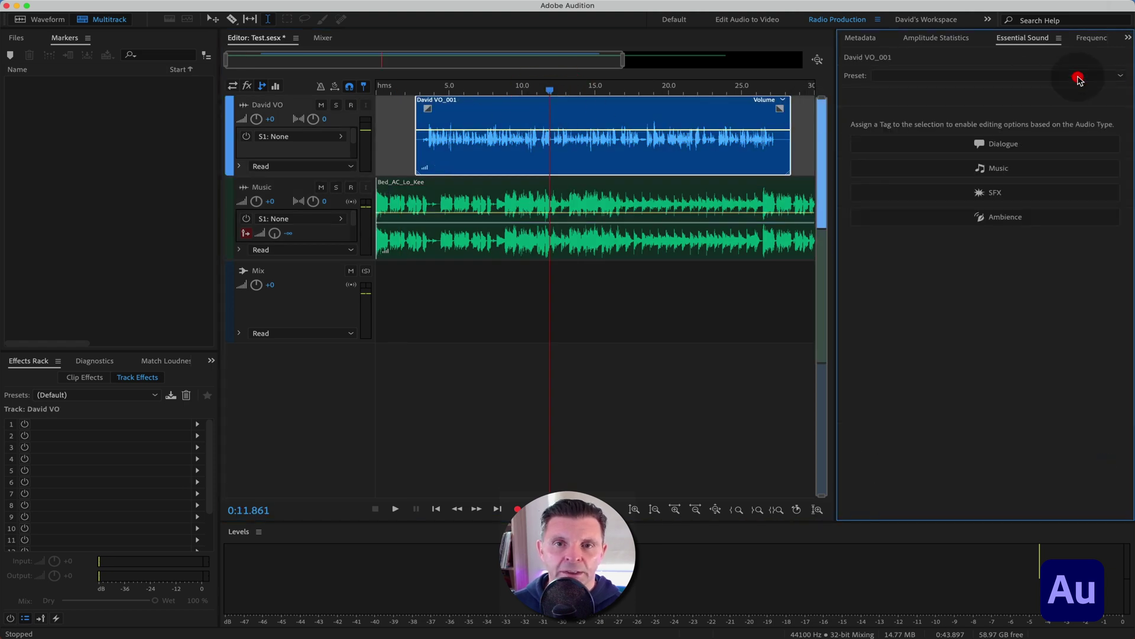
{"action": "left_click_drag", "start_coordinate": [484, 106], "coordinate": [424, 104]}
{"action": "left_click", "coordinate": [550, 108]}
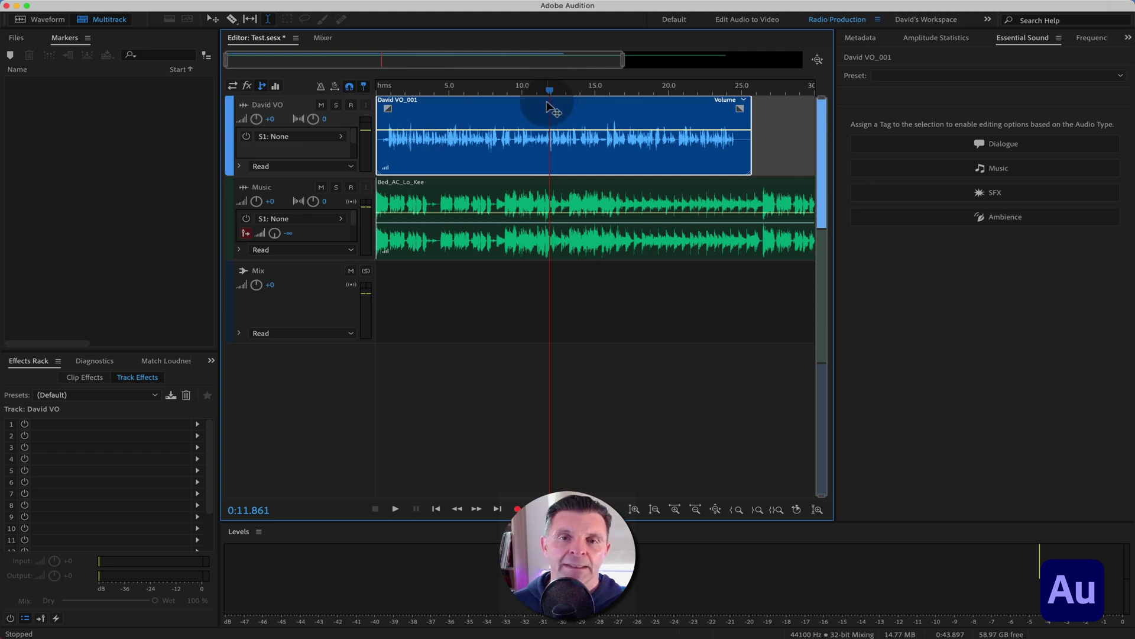
{"action": "left_click", "coordinate": [469, 188]}
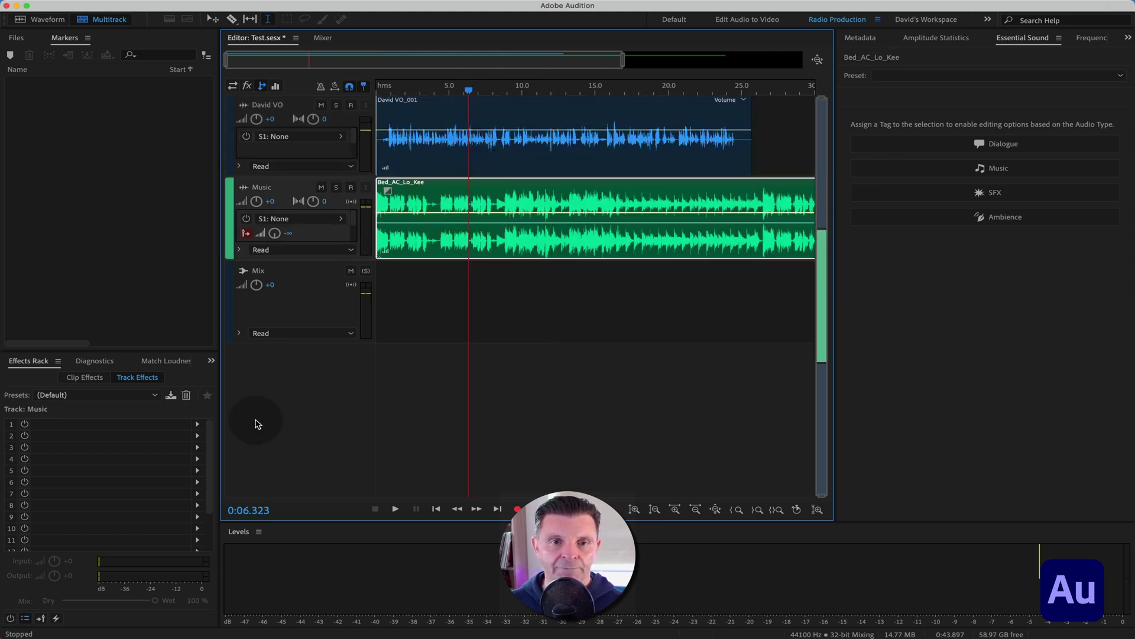
{"action": "left_click", "coordinate": [197, 424]}
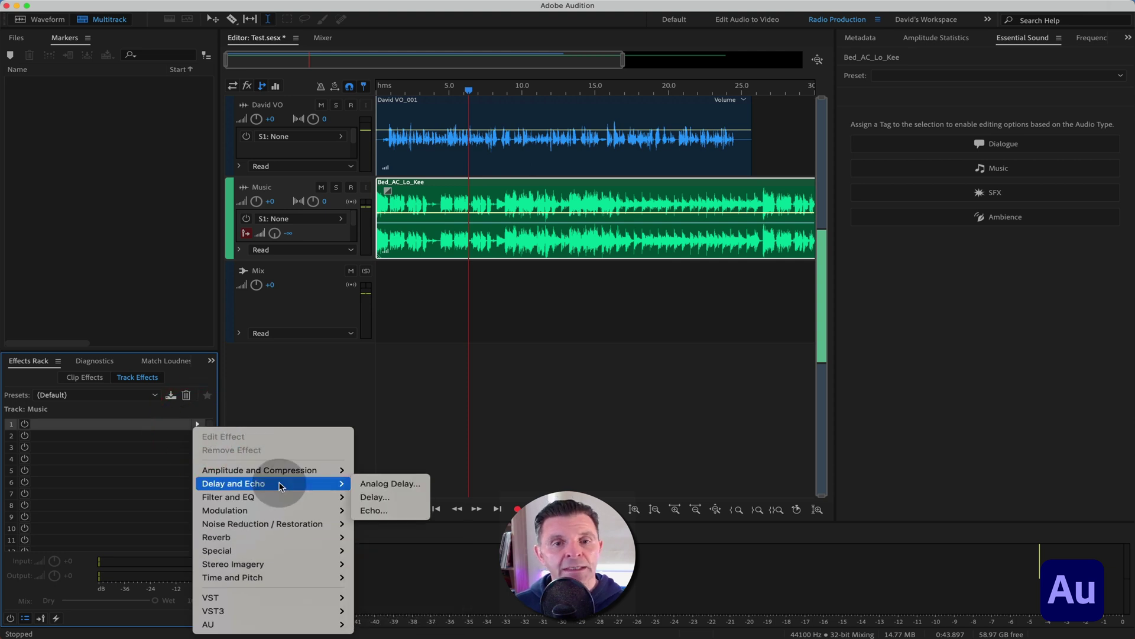
- Add Dynamics Processing to the Music track's first effect slot, then close its window
{"action": "mouse_move", "coordinate": [286, 473]}
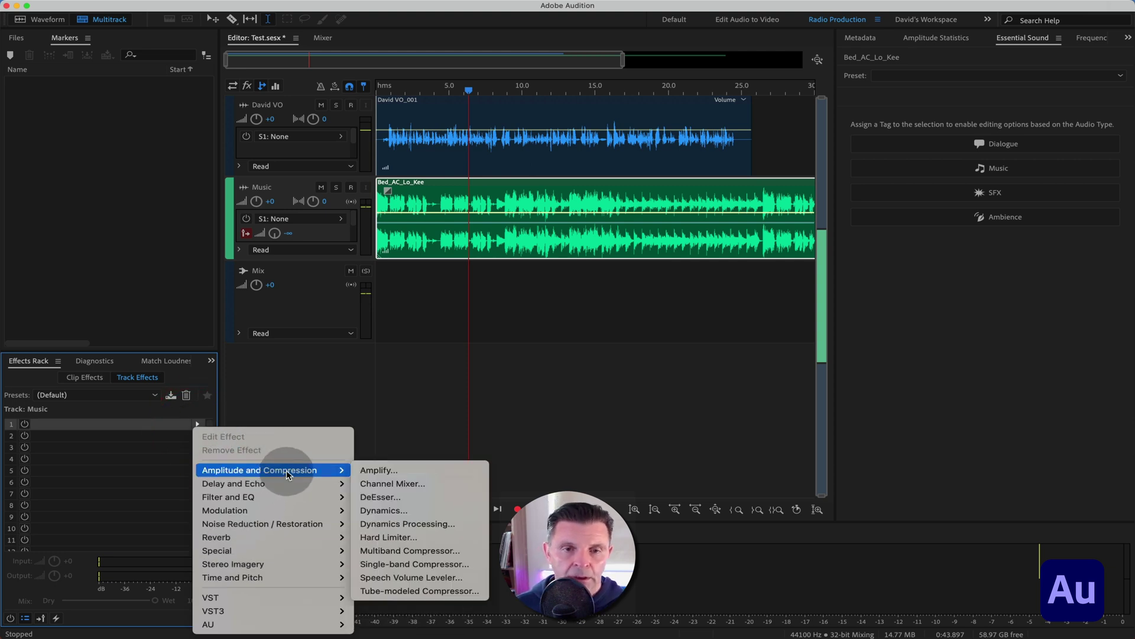
{"action": "left_click", "coordinate": [404, 524]}
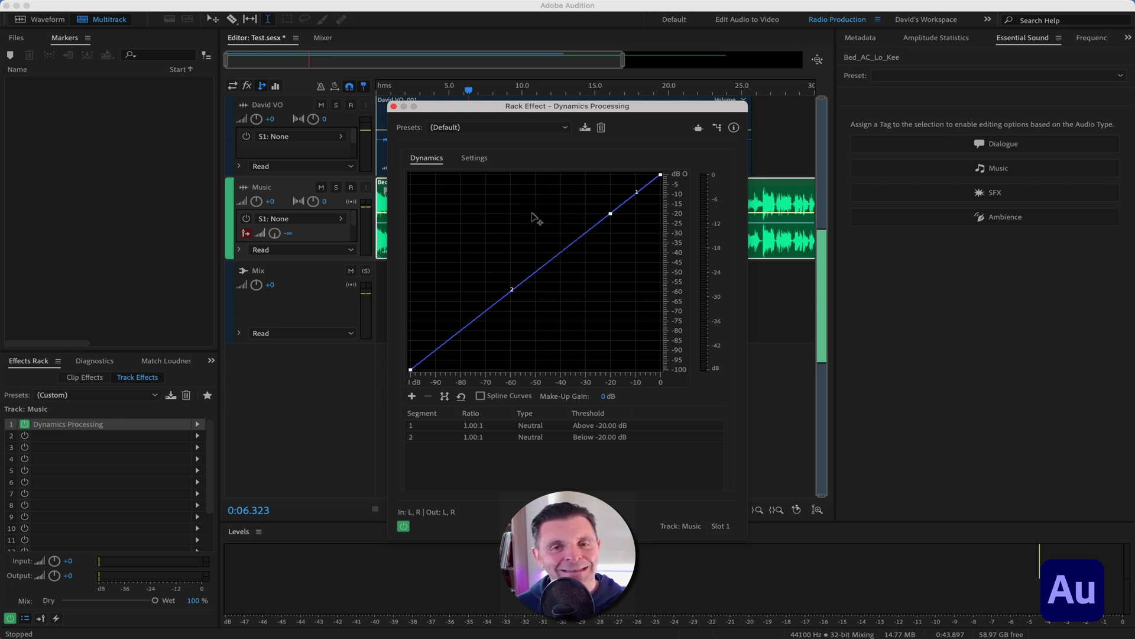
{"action": "left_click", "coordinate": [395, 107]}
- Replace Dynamics Processing with AU > Waves > SSLComp (m)
{"action": "left_click", "coordinate": [197, 424]}
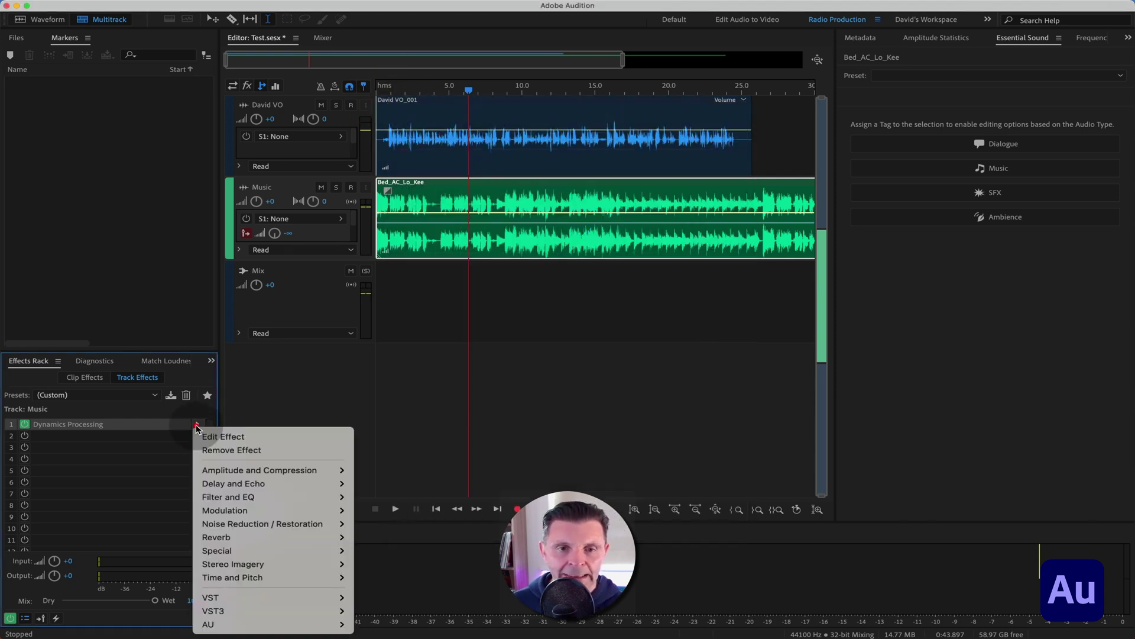
{"action": "mouse_move", "coordinate": [210, 624]}
{"action": "mouse_move", "coordinate": [377, 628]}
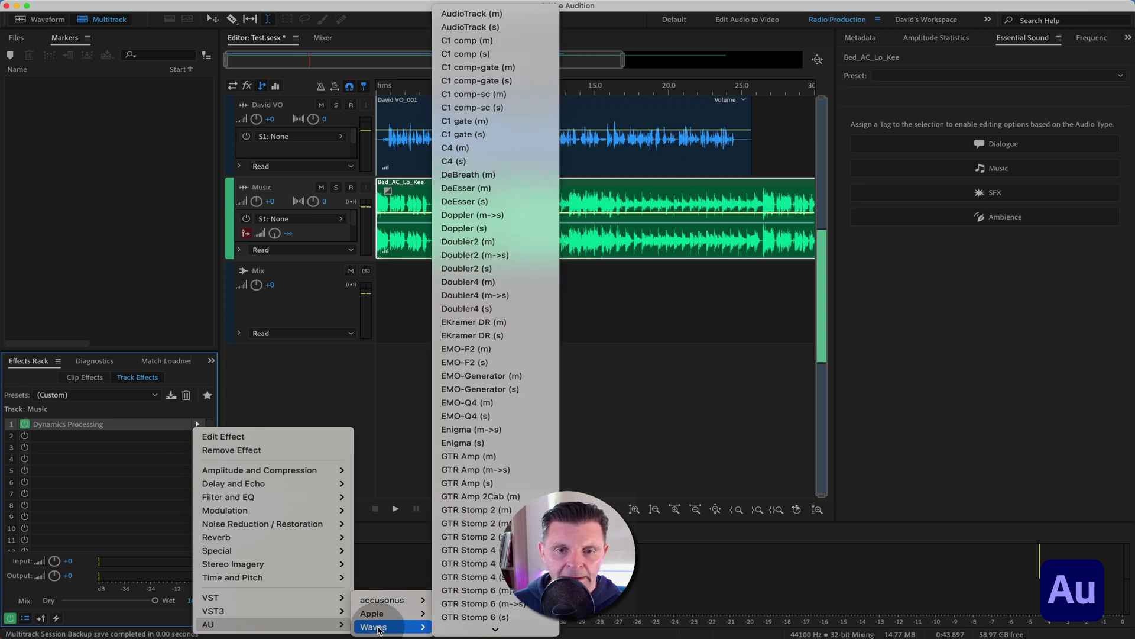
{"action": "scroll", "coordinate": [472, 615], "scroll_direction": "down", "scroll_amount": 15}
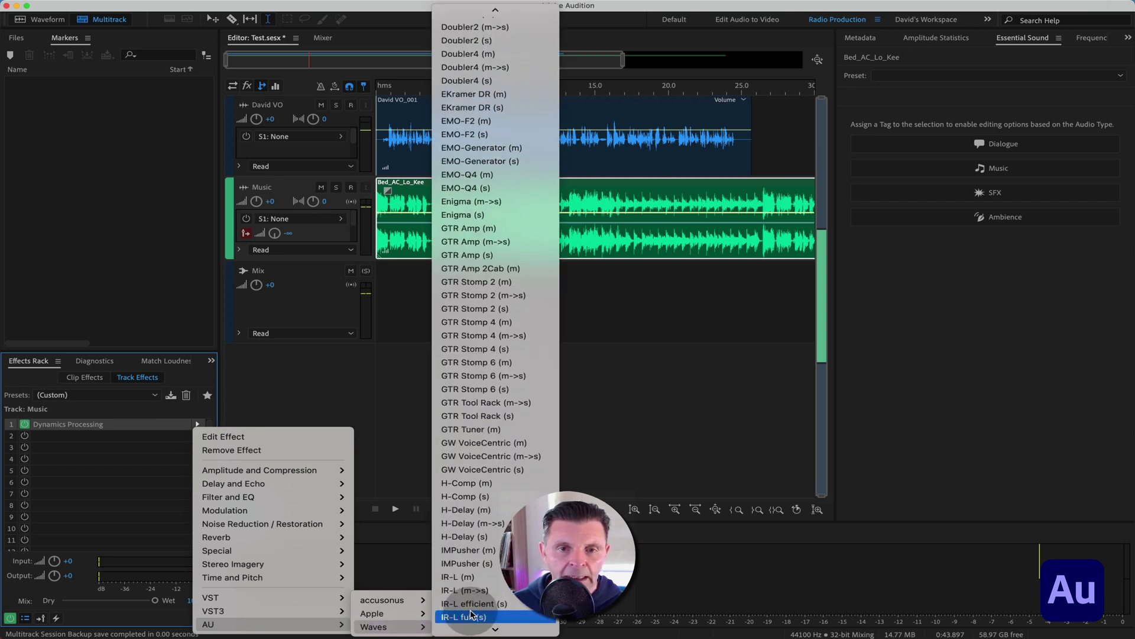
{"action": "scroll", "coordinate": [471, 615], "scroll_direction": "down", "scroll_amount": 10}
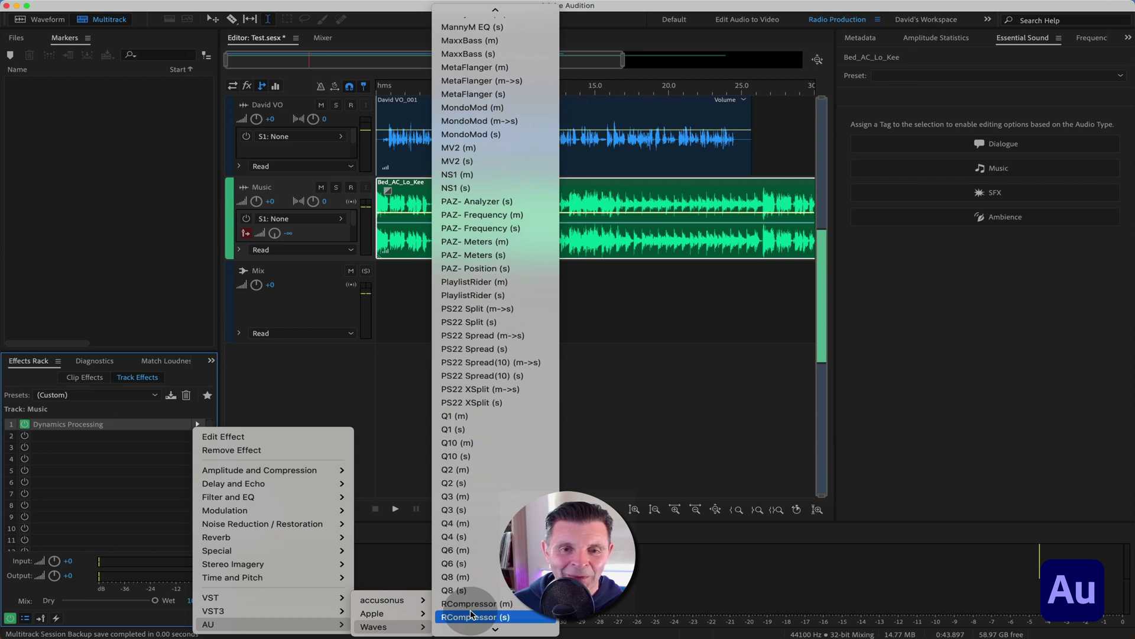
{"action": "scroll", "coordinate": [471, 615], "scroll_direction": "down", "scroll_amount": 5}
{"action": "scroll", "coordinate": [471, 615], "scroll_direction": "down", "scroll_amount": 5}
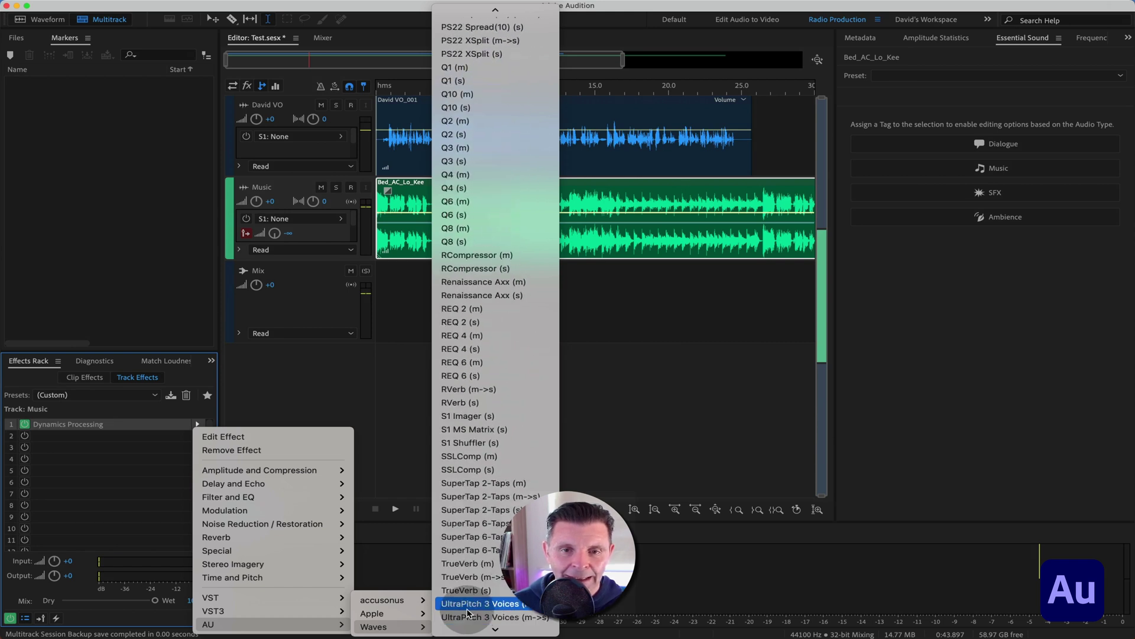
{"action": "left_click", "coordinate": [492, 456]}
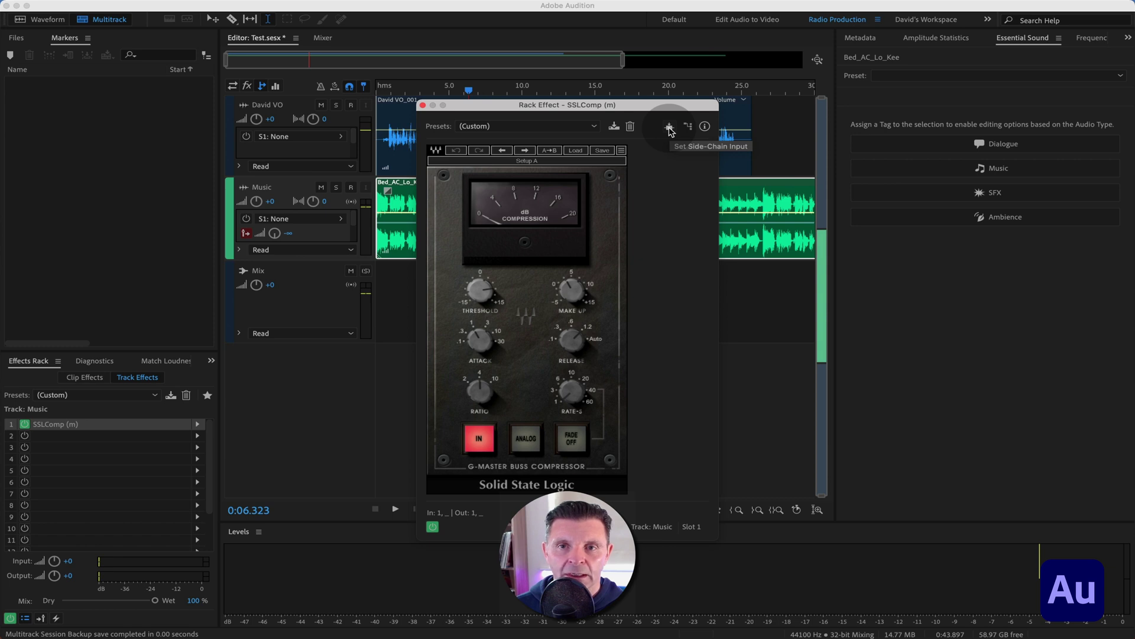
- Set the SSLComp side-chain input to Mono and its release to 1.2s
{"action": "left_click", "coordinate": [670, 129]}
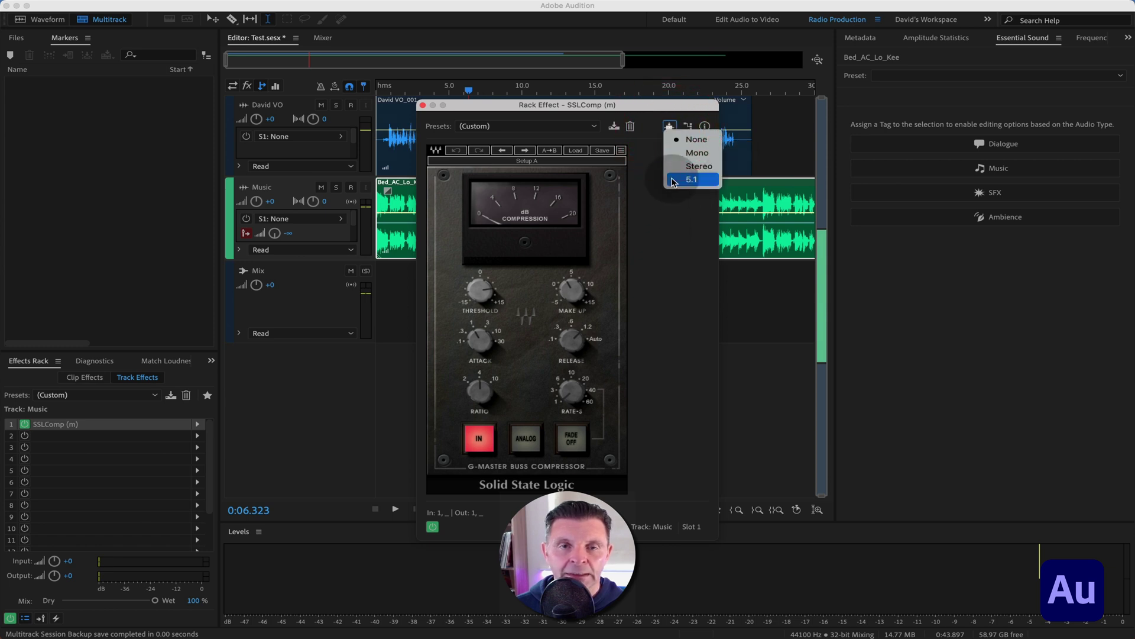
{"action": "left_click", "coordinate": [697, 152]}
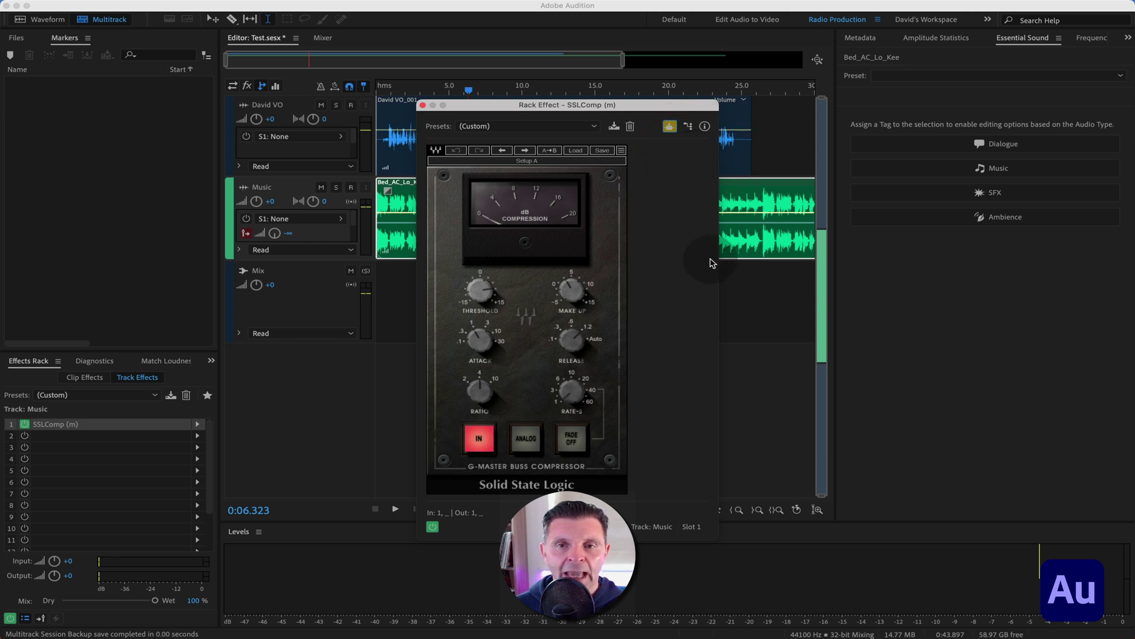
{"action": "mouse_move", "coordinate": [482, 389]}
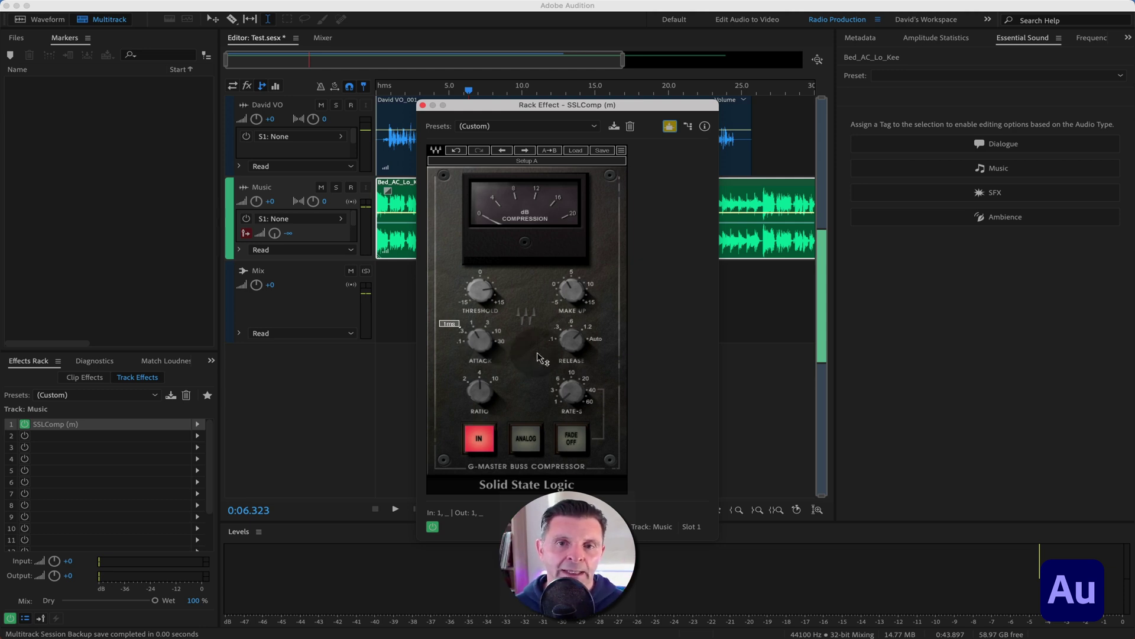
{"action": "left_click_drag", "start_coordinate": [574, 352], "coordinate": [596, 352]}
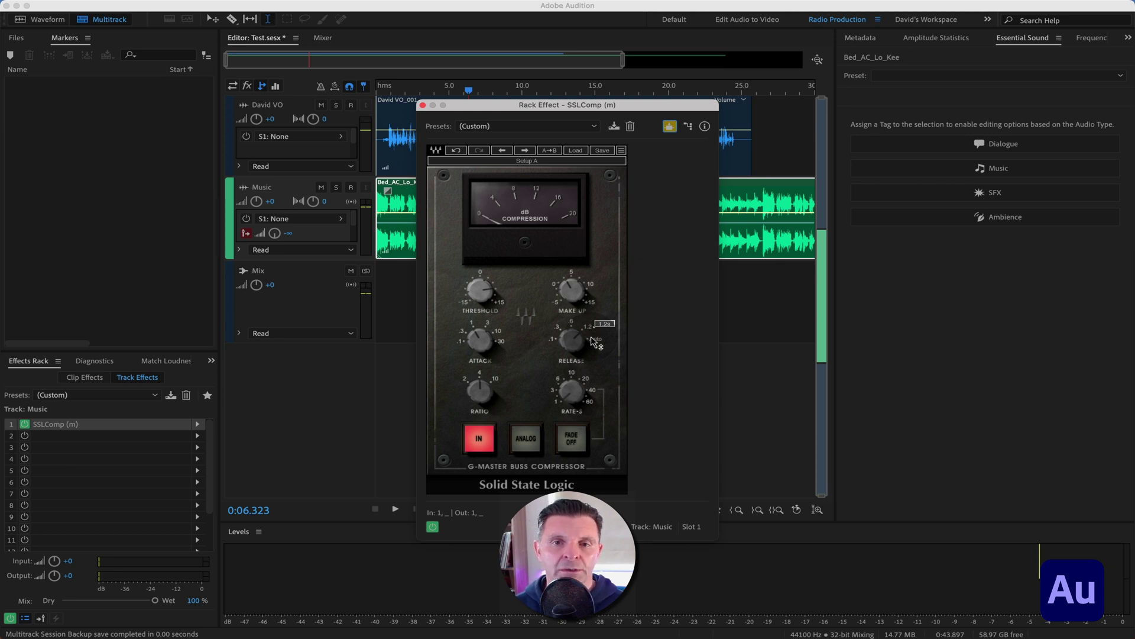
{"action": "left_click_drag", "start_coordinate": [533, 107], "coordinate": [764, 105]}
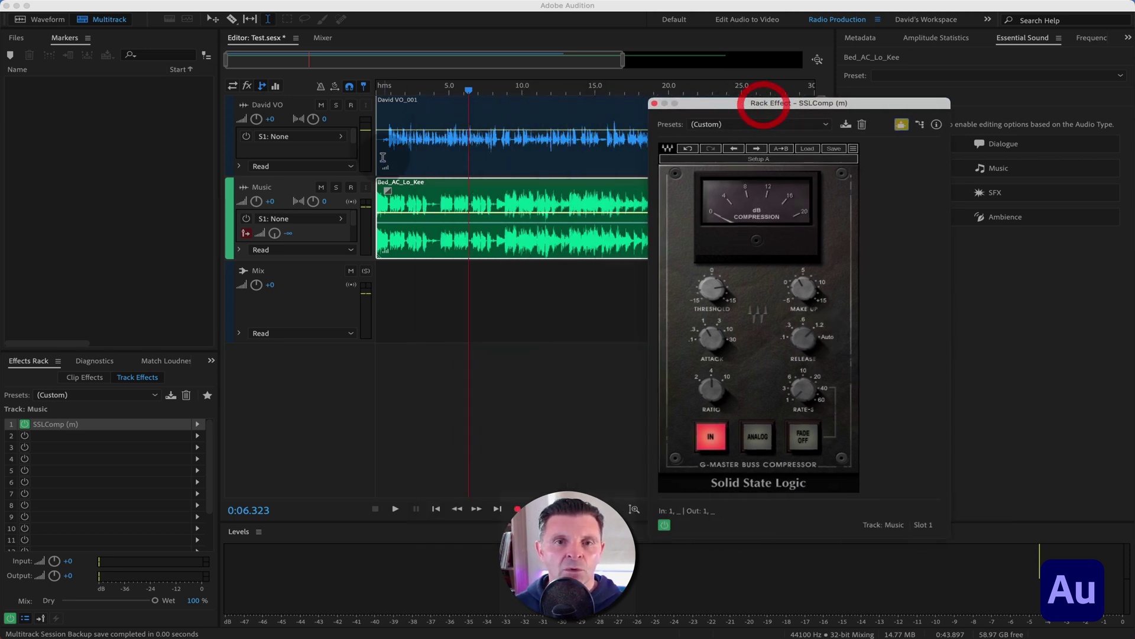
- Solo Music, lower the SSLComp threshold to about -3.7 during playback, and close its window
{"action": "left_click", "coordinate": [337, 187]}
{"action": "key", "text": "Home"}
{"action": "key", "text": "space"}
{"action": "left_click", "coordinate": [343, 109]}
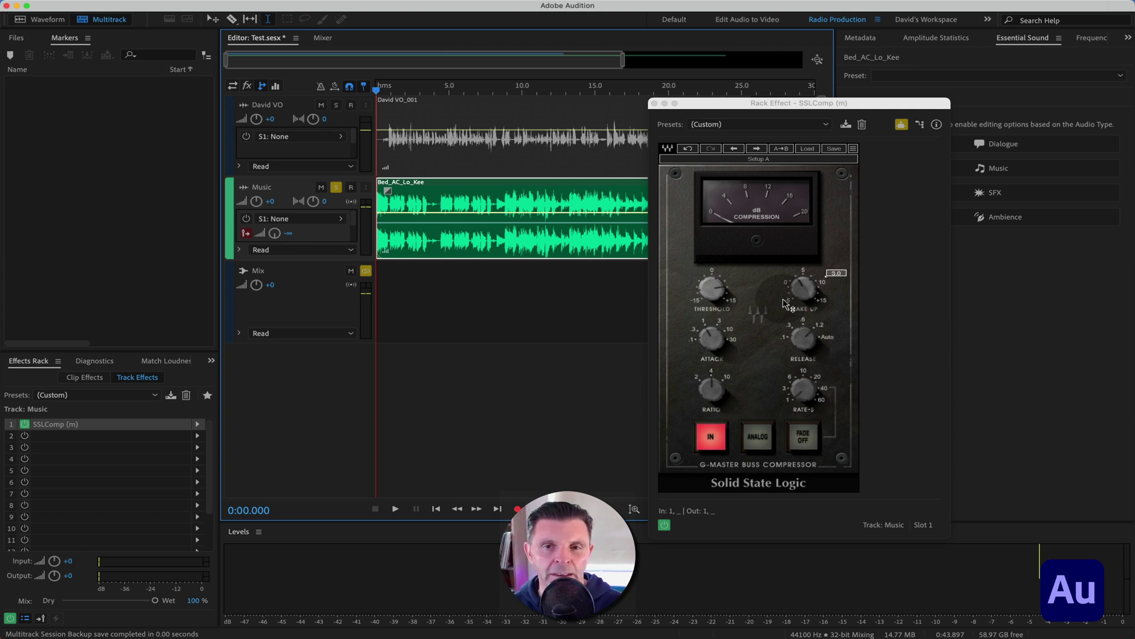
{"action": "key", "text": "space"}
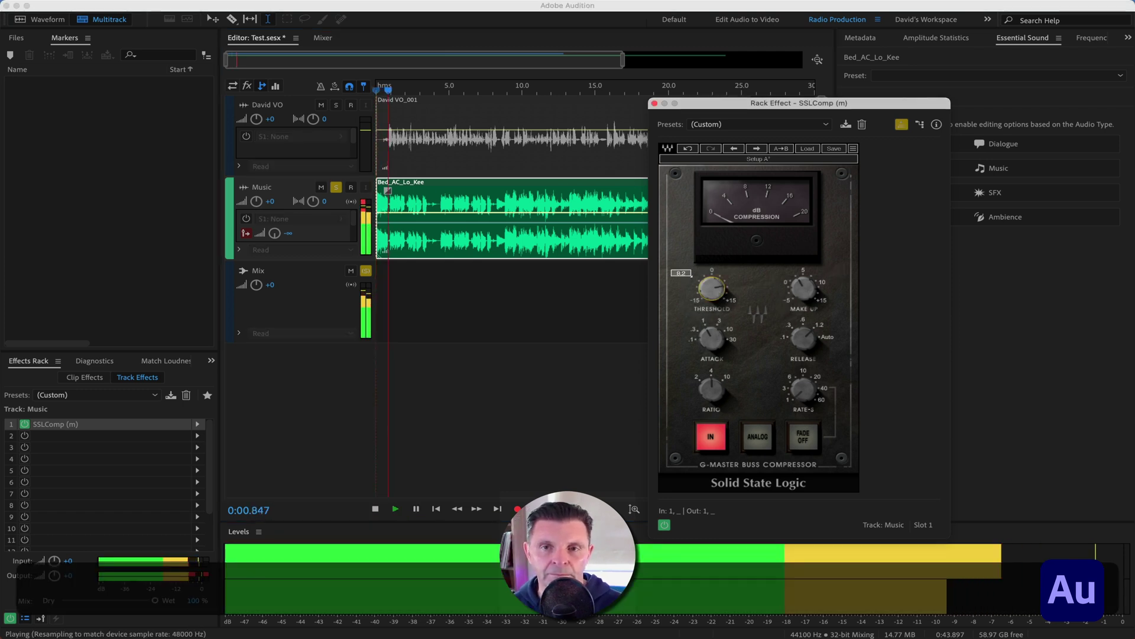
{"action": "left_click_drag", "start_coordinate": [691, 273], "coordinate": [691, 260]}
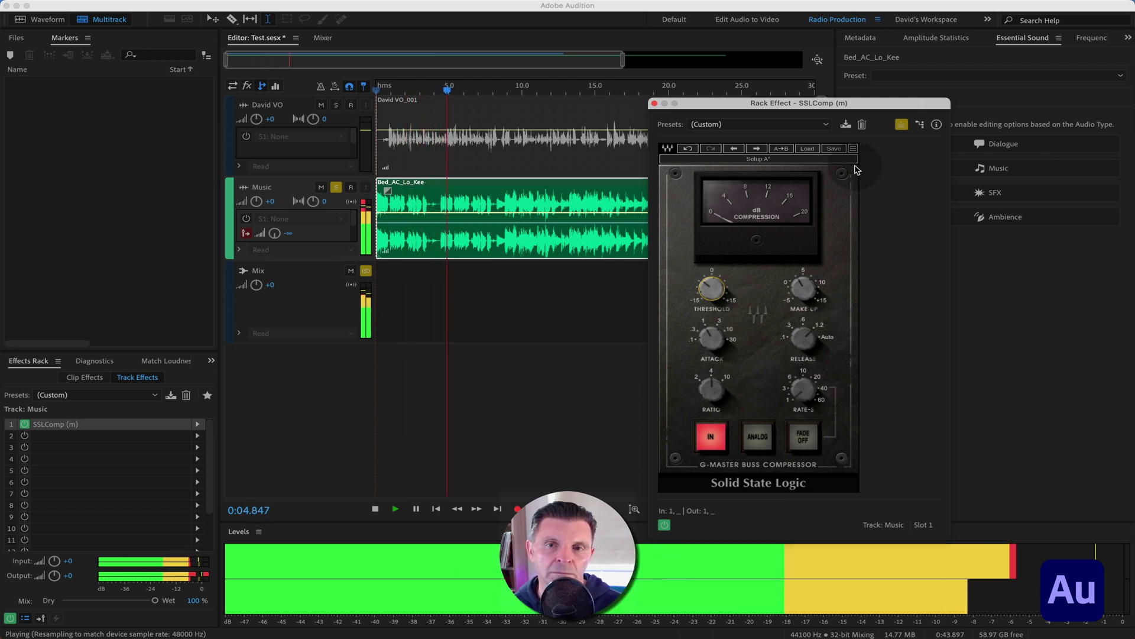
{"action": "mouse_move", "coordinate": [803, 288]}
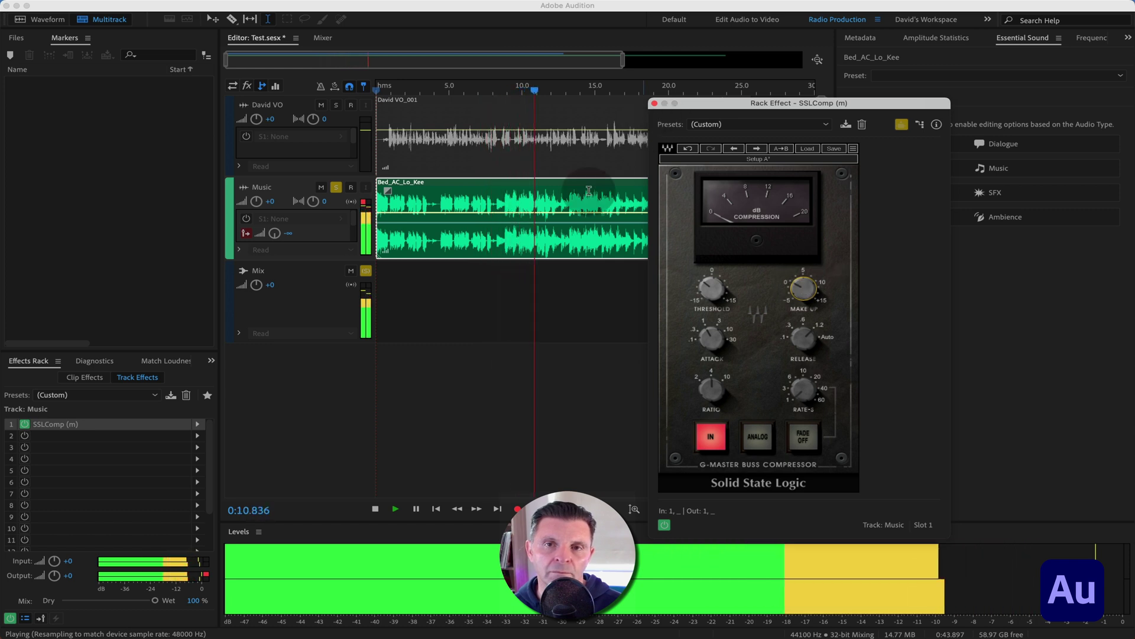
{"action": "left_click", "coordinate": [581, 279]}
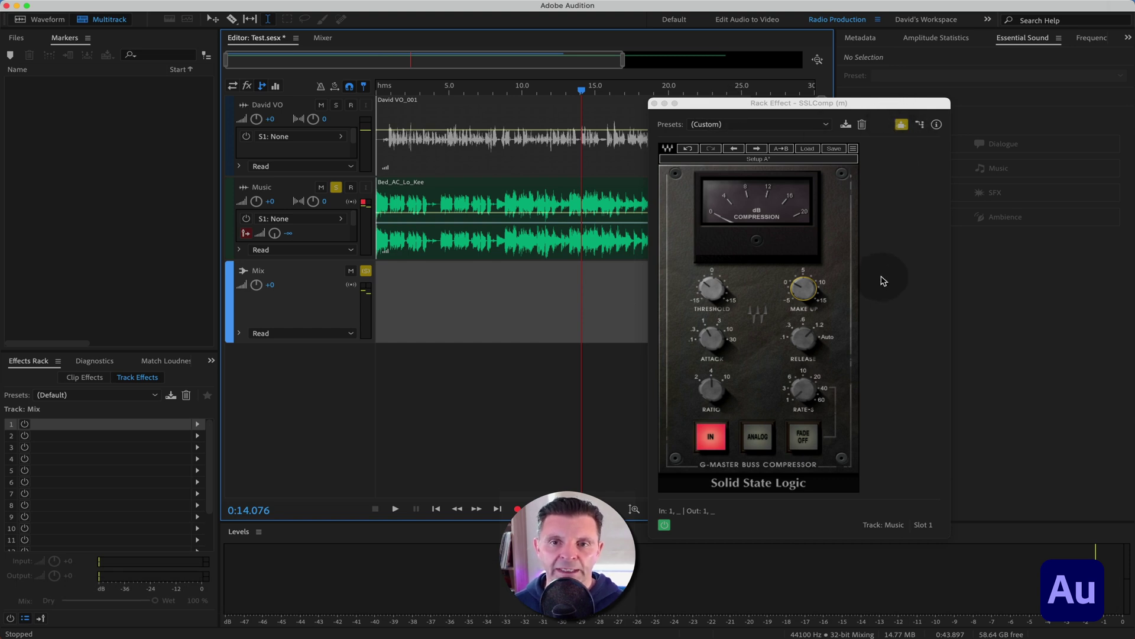
{"action": "left_click", "coordinate": [655, 104]}
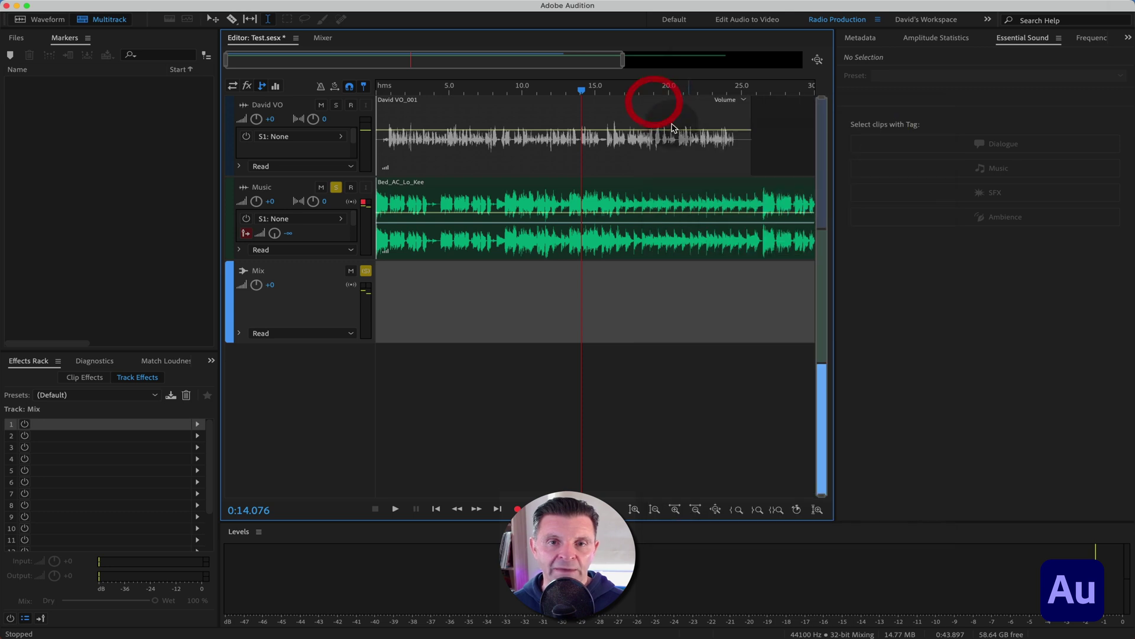
- Reselect the music clip, unsolo the Music track and return the playhead to the session start
{"action": "left_click", "coordinate": [512, 243]}
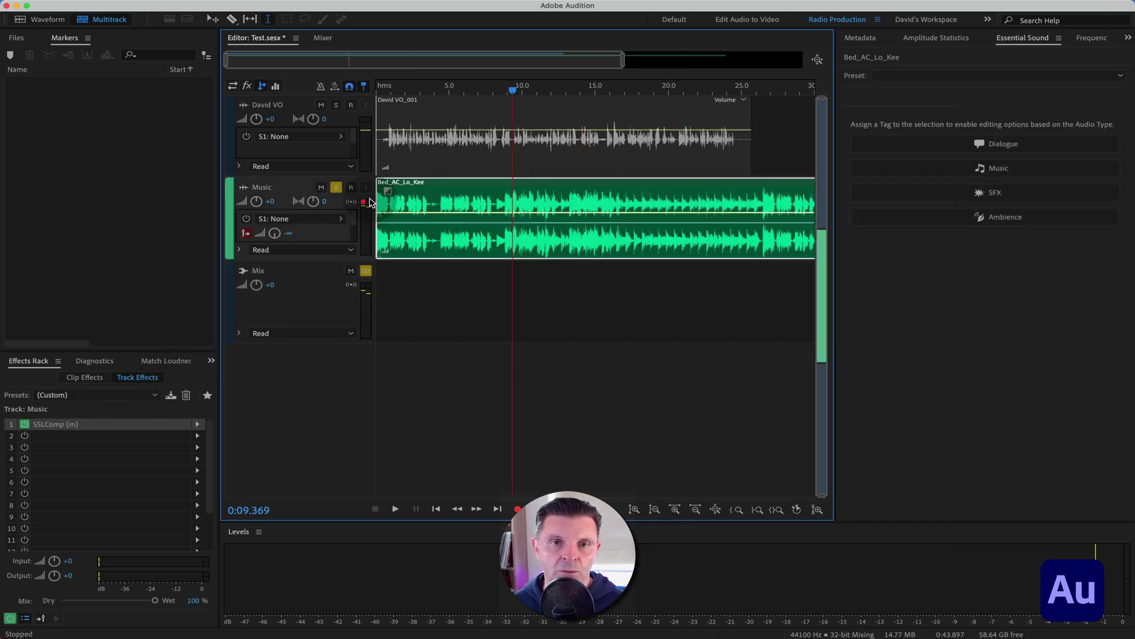
{"action": "left_click", "coordinate": [336, 187]}
{"action": "left_click_drag", "start_coordinate": [510, 93], "coordinate": [367, 90]}
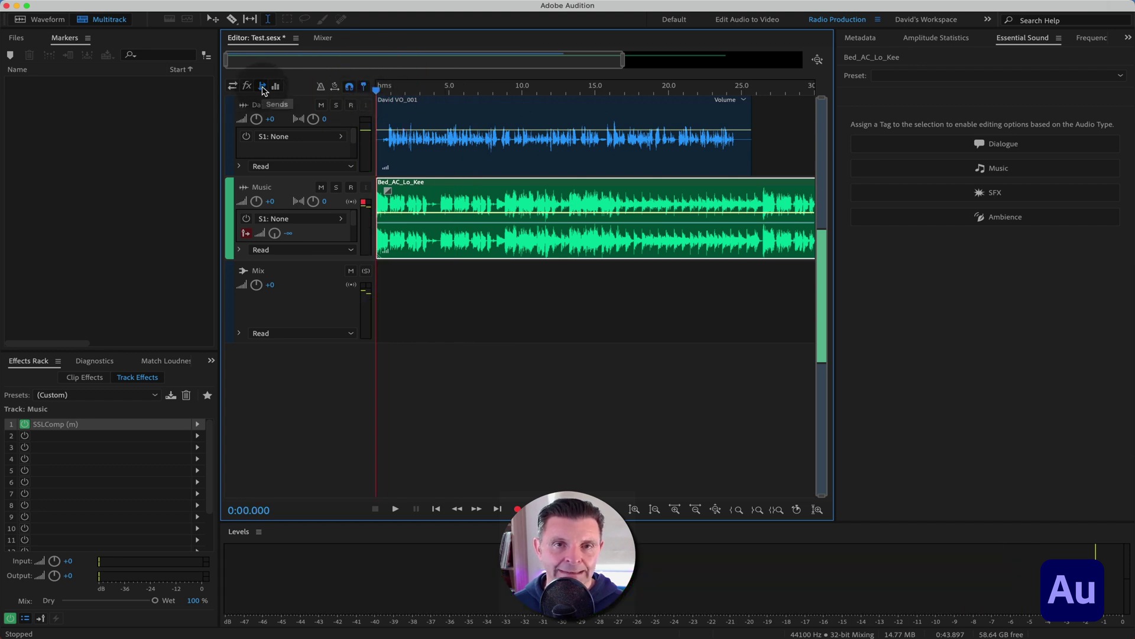
- Set the David VO send to Side-Chain > SSLComp (m) (Music - Slot 1)
{"action": "left_click", "coordinate": [339, 137]}
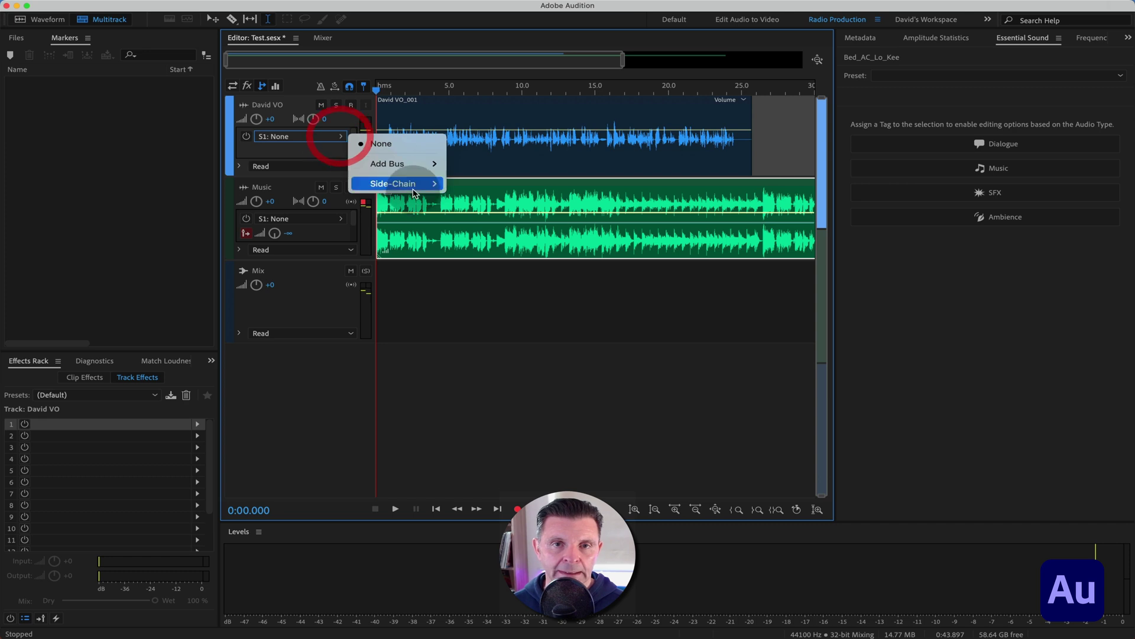
{"action": "mouse_move", "coordinate": [414, 184]}
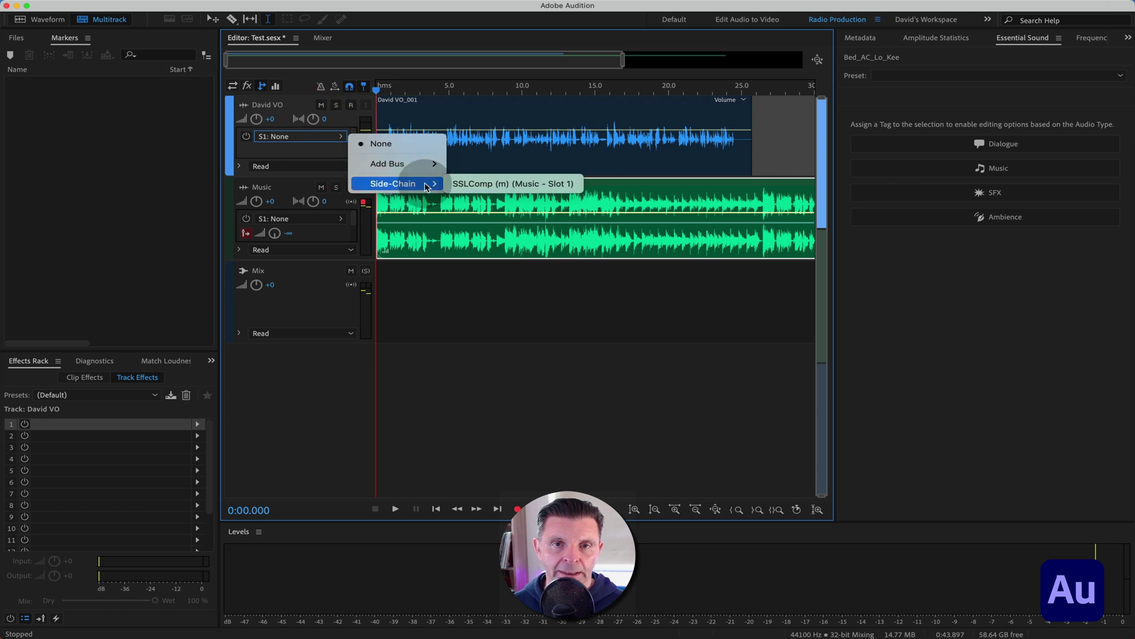
{"action": "left_click", "coordinate": [476, 184]}
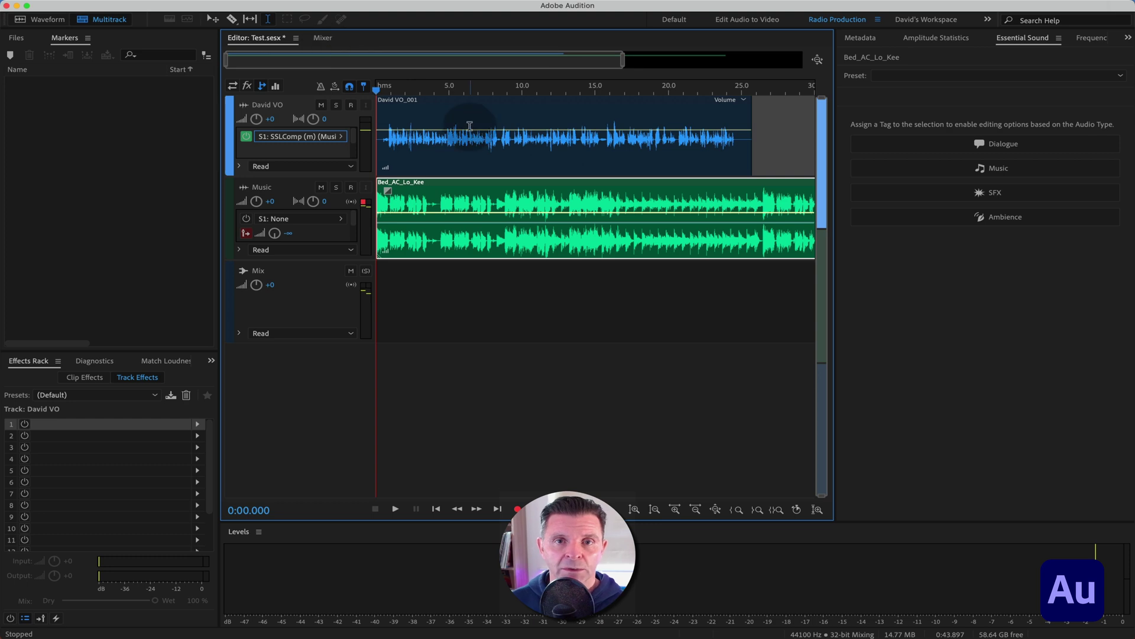
- While the mix plays in the Mixer, raise the David VO side-chain send to about +9
{"action": "key", "text": "space"}
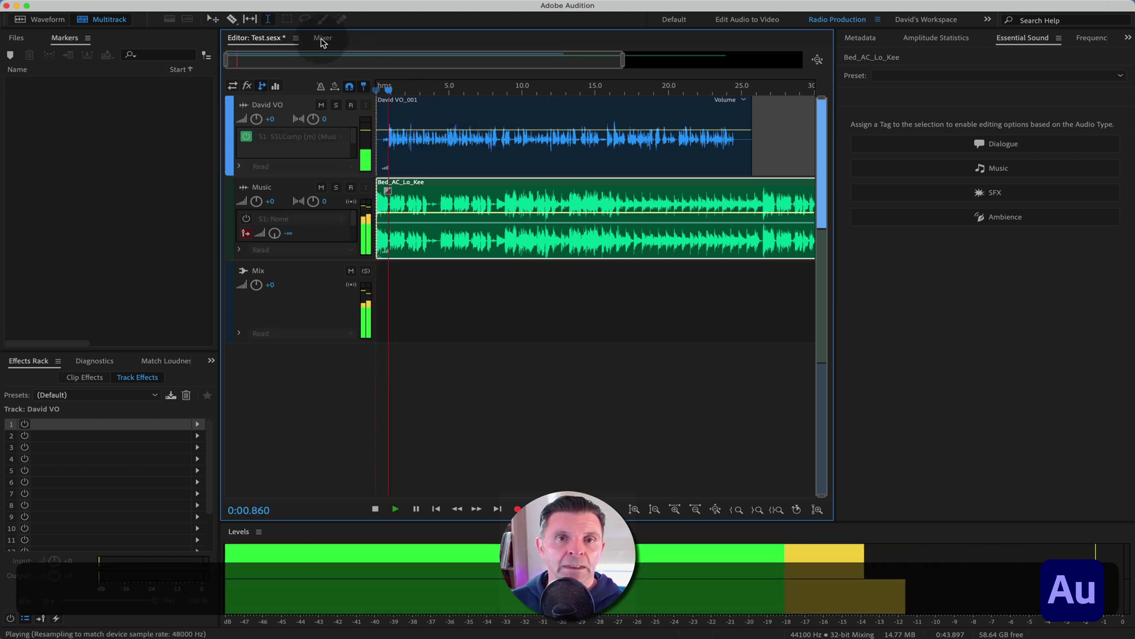
{"action": "left_click", "coordinate": [323, 38]}
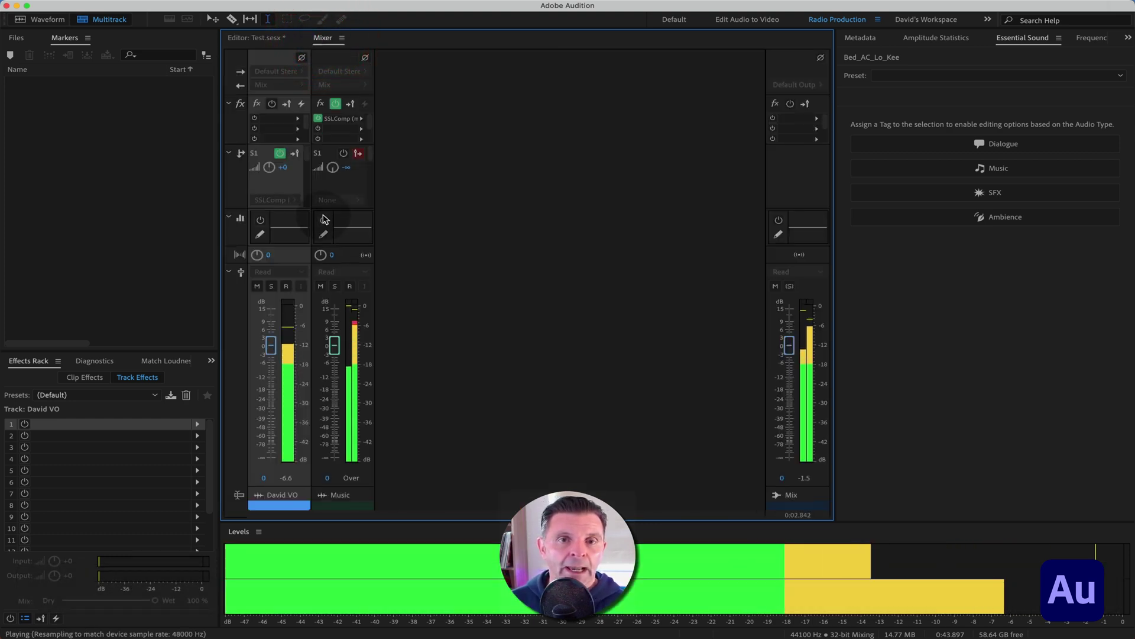
{"action": "key", "text": "space"}
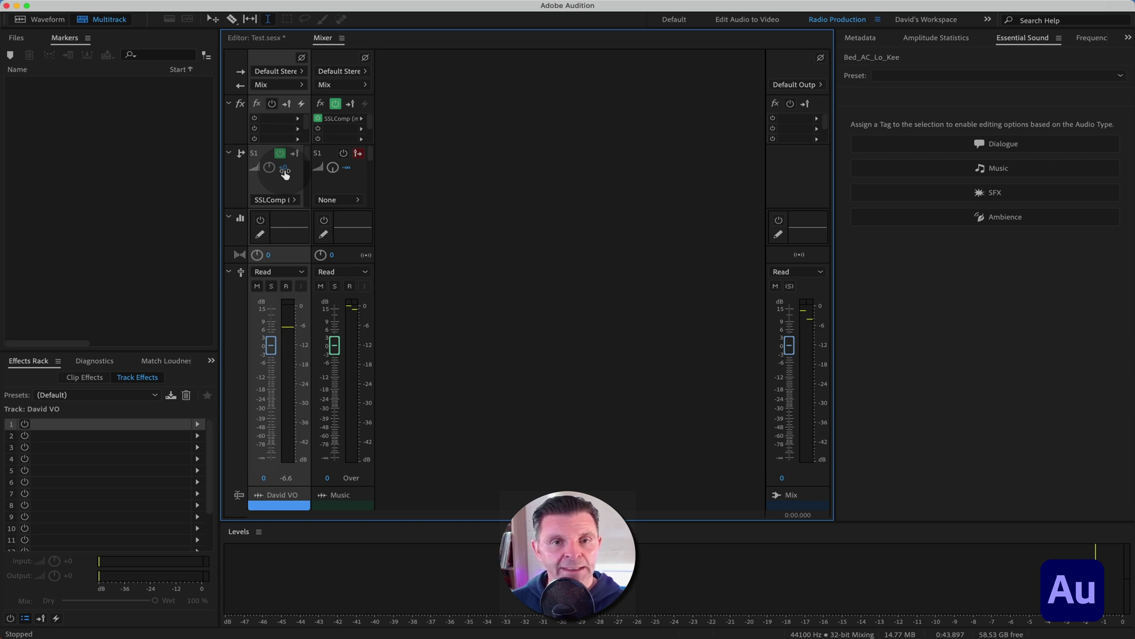
{"action": "key", "text": "space"}
{"action": "mouse_move", "coordinate": [285, 174]}
{"action": "left_mouse_down"}
{"action": "mouse_move", "coordinate": [321, 171]}
{"action": "mouse_move", "coordinate": [272, 173]}
{"action": "left_mouse_up"}
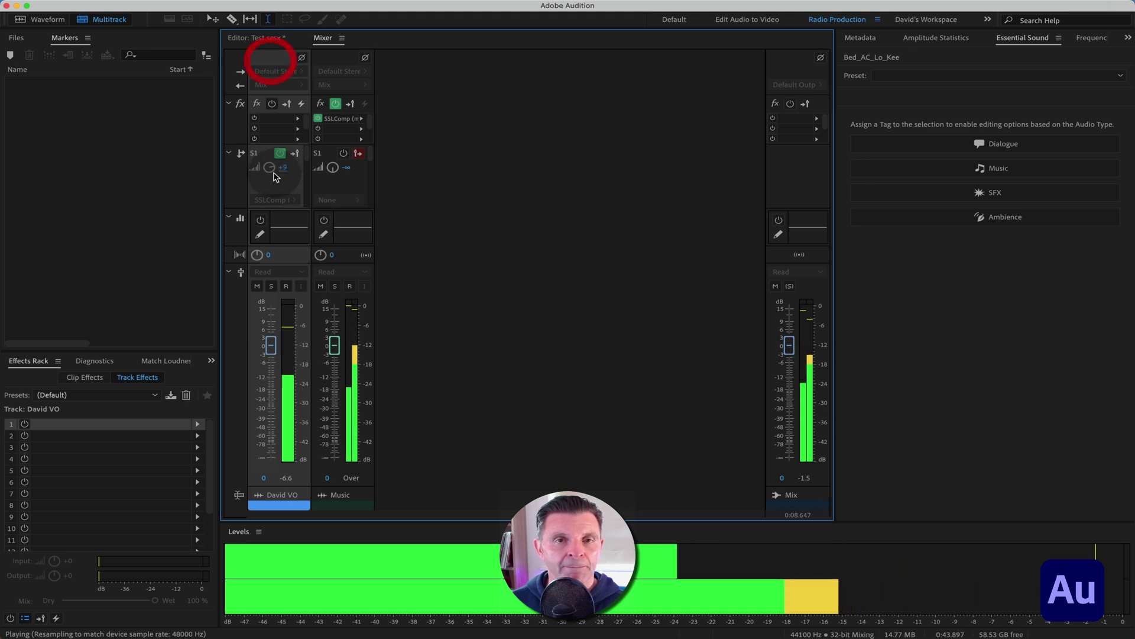
{"action": "left_click", "coordinate": [260, 38]}
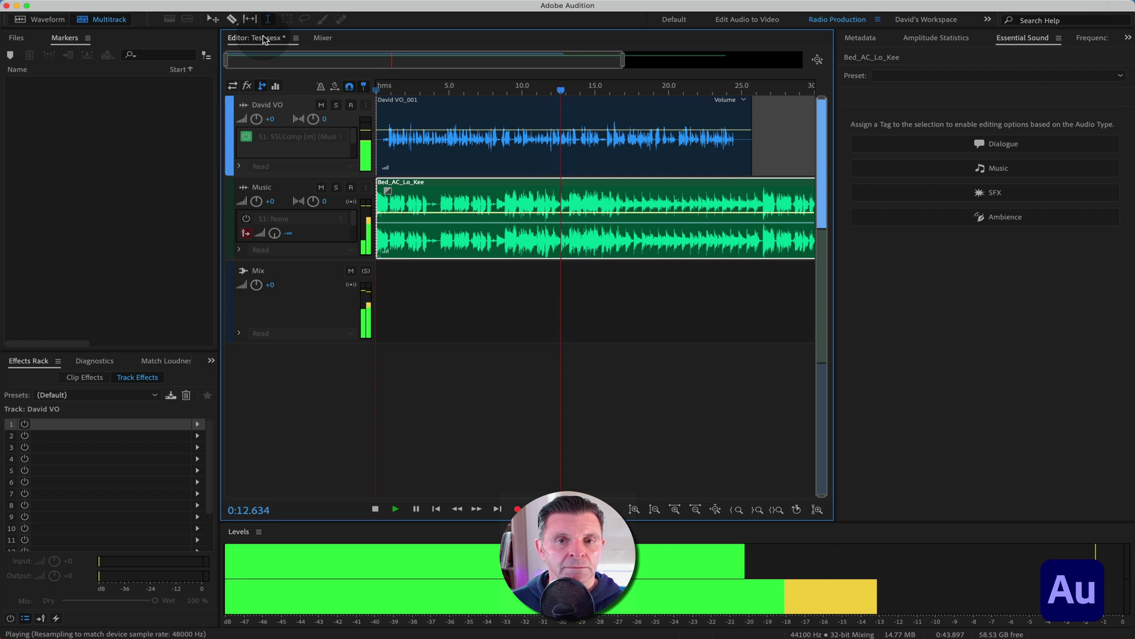
- Open the Music track's SSLComp plugin window and return the playhead to the session start
{"action": "left_click", "coordinate": [473, 195]}
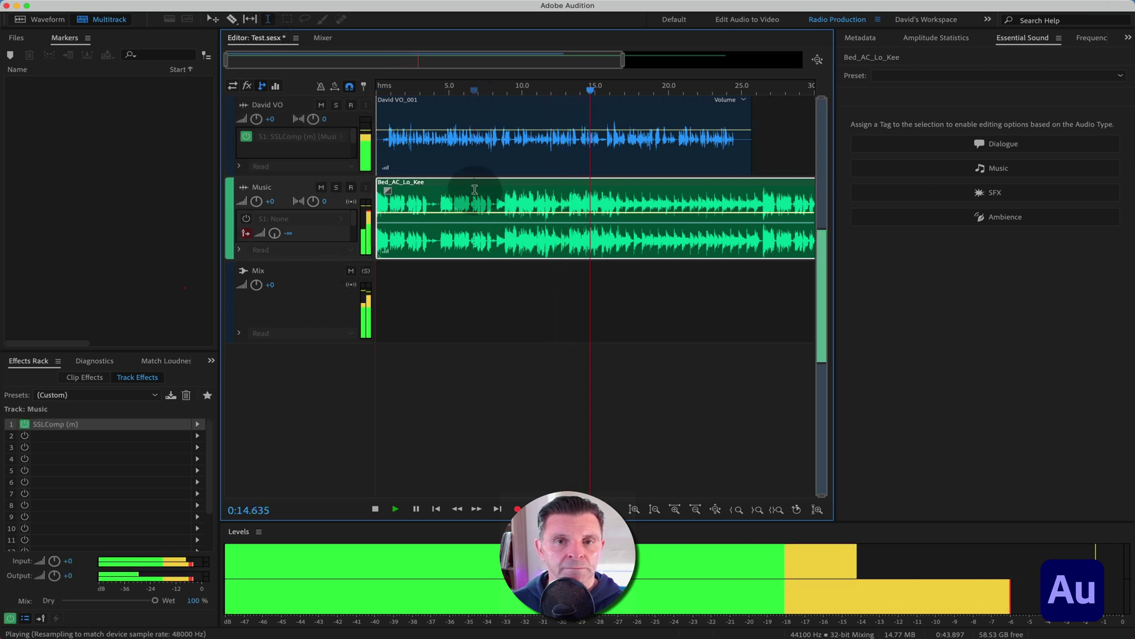
{"action": "double_click", "coordinate": [143, 424]}
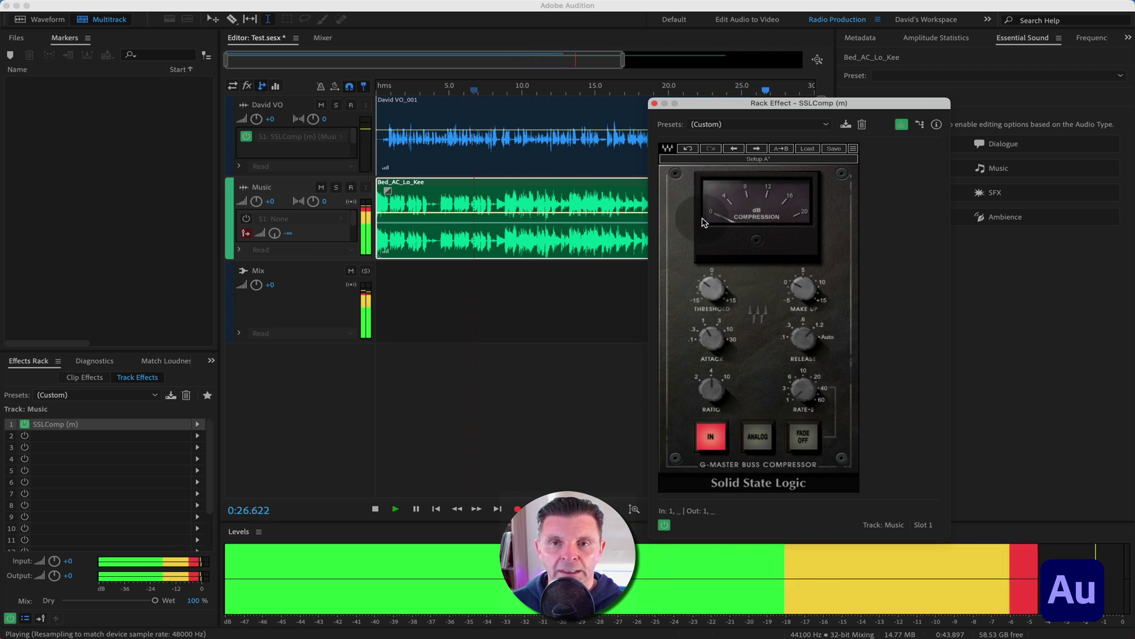
{"action": "left_click_drag", "start_coordinate": [520, 89], "coordinate": [367, 95]}
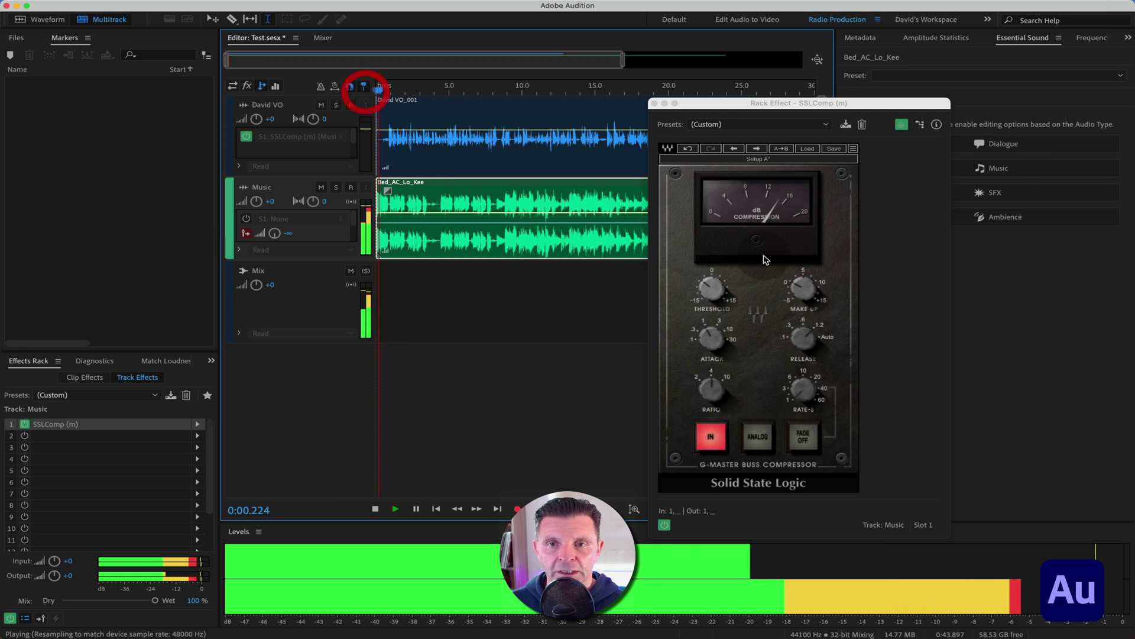
- Lower the SSLComp threshold to -8.3 and retune its make-up gain, then stop playback
{"action": "mouse_move", "coordinate": [800, 290]}
{"action": "left_click_drag", "start_coordinate": [800, 290], "coordinate": [800, 301]}
{"action": "mouse_move", "coordinate": [711, 289]}
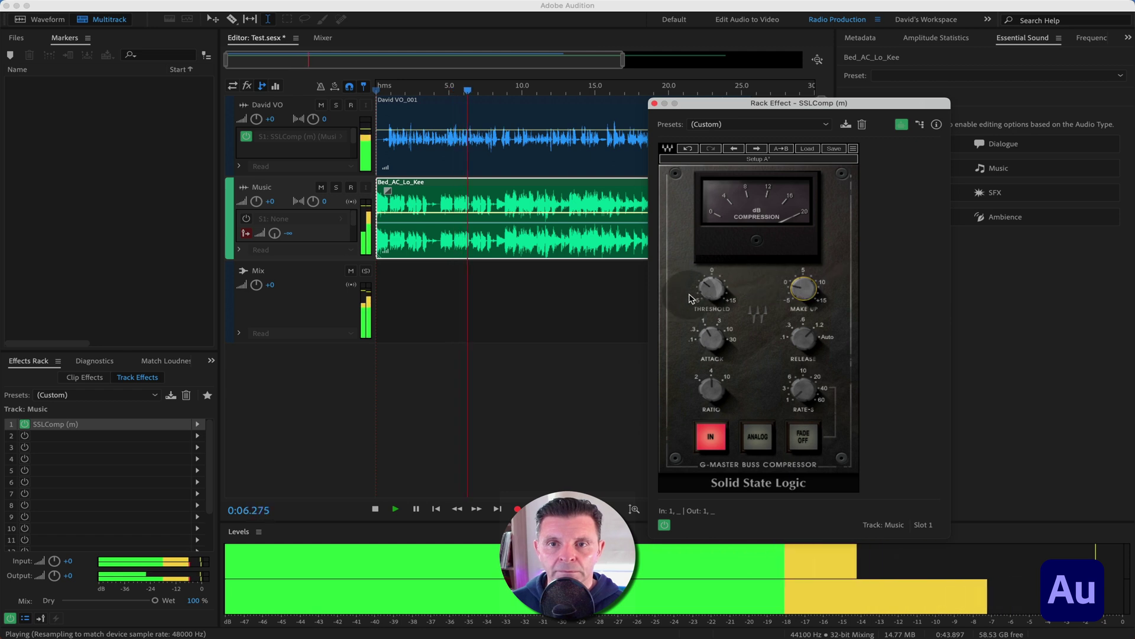
{"action": "mouse_move", "coordinate": [712, 289]}
{"action": "left_mouse_down"}
{"action": "mouse_move", "coordinate": [712, 272]}
{"action": "mouse_move", "coordinate": [711, 295]}
{"action": "left_mouse_up"}
{"action": "left_click_drag", "start_coordinate": [803, 288], "coordinate": [804, 282]}
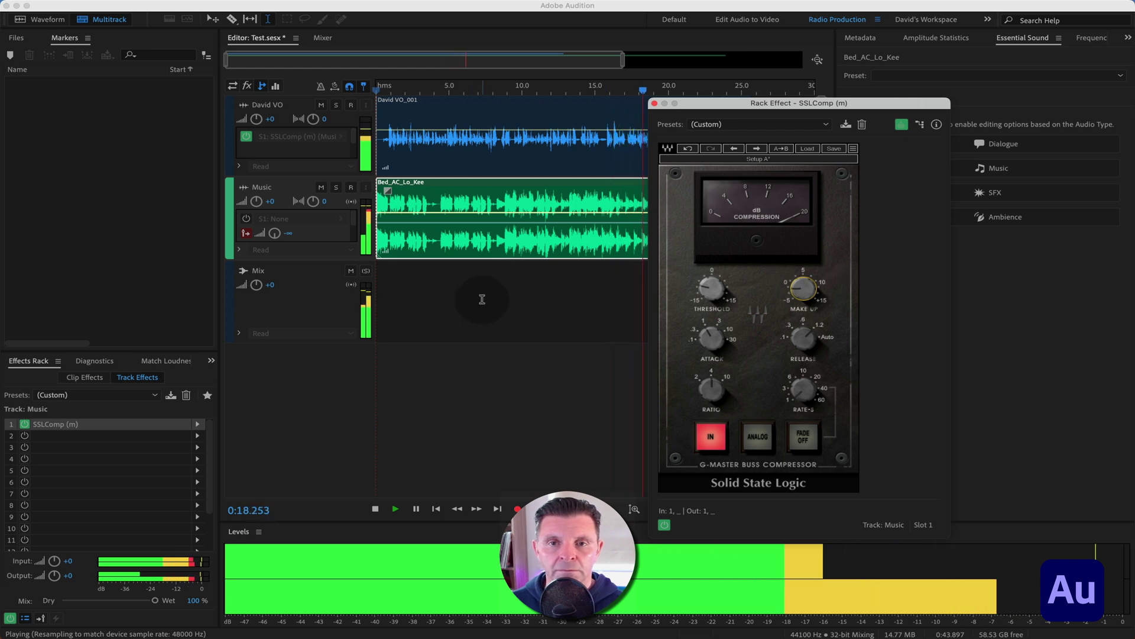
{"action": "left_click", "coordinate": [655, 103]}
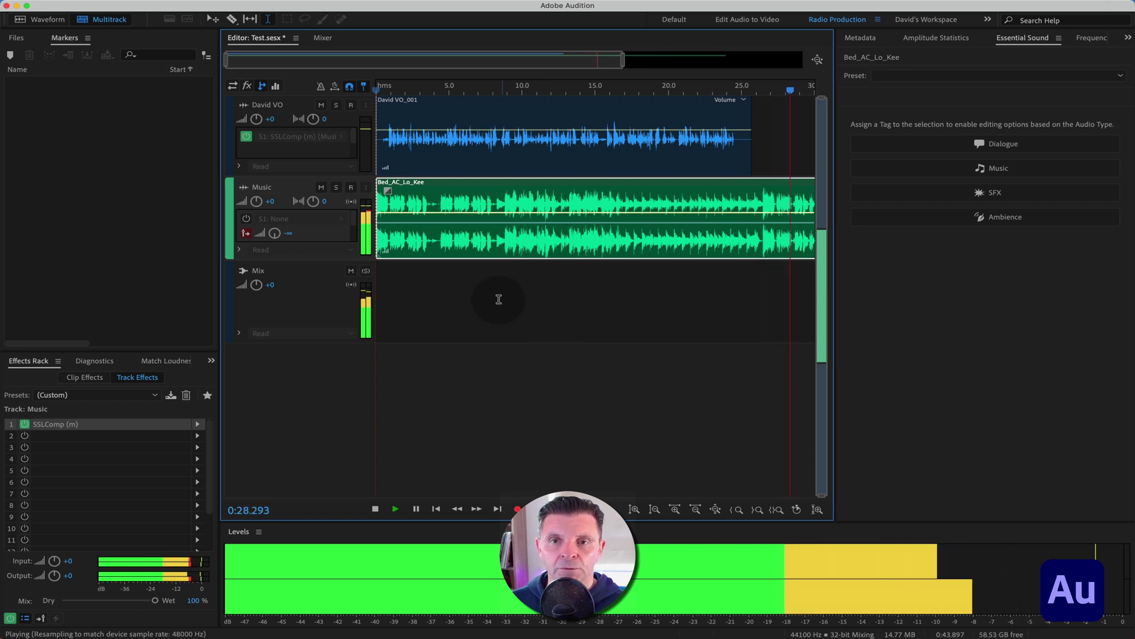
{"action": "key", "text": "space"}
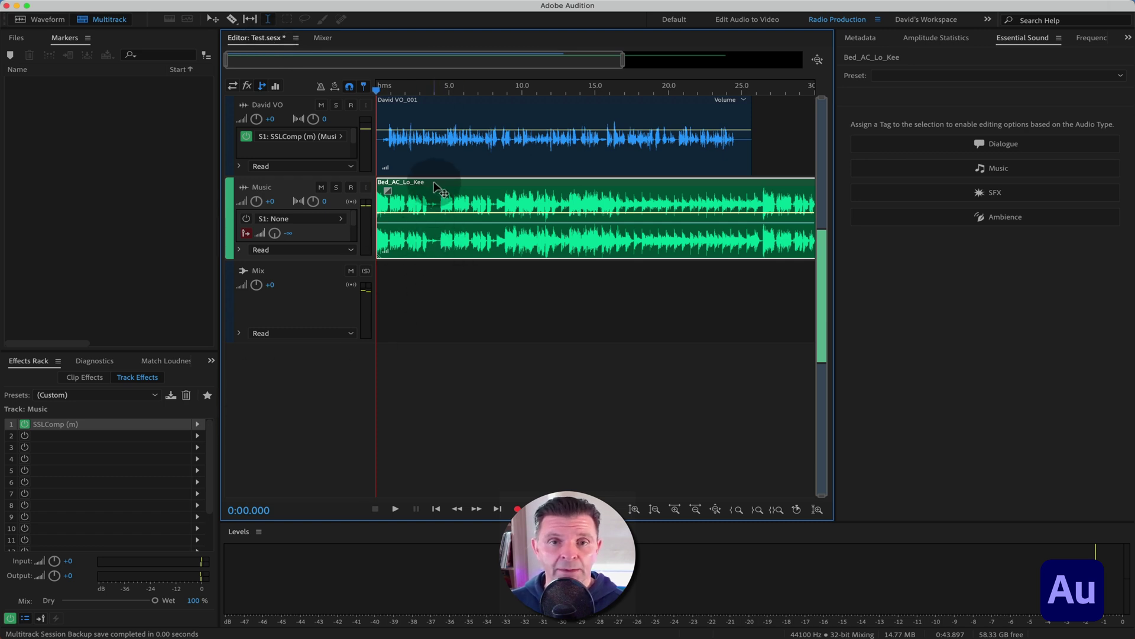
- Inspect the SSLComp settings on the Music track
{"action": "left_click", "coordinate": [132, 427]}
{"action": "double_click", "coordinate": [183, 429]}
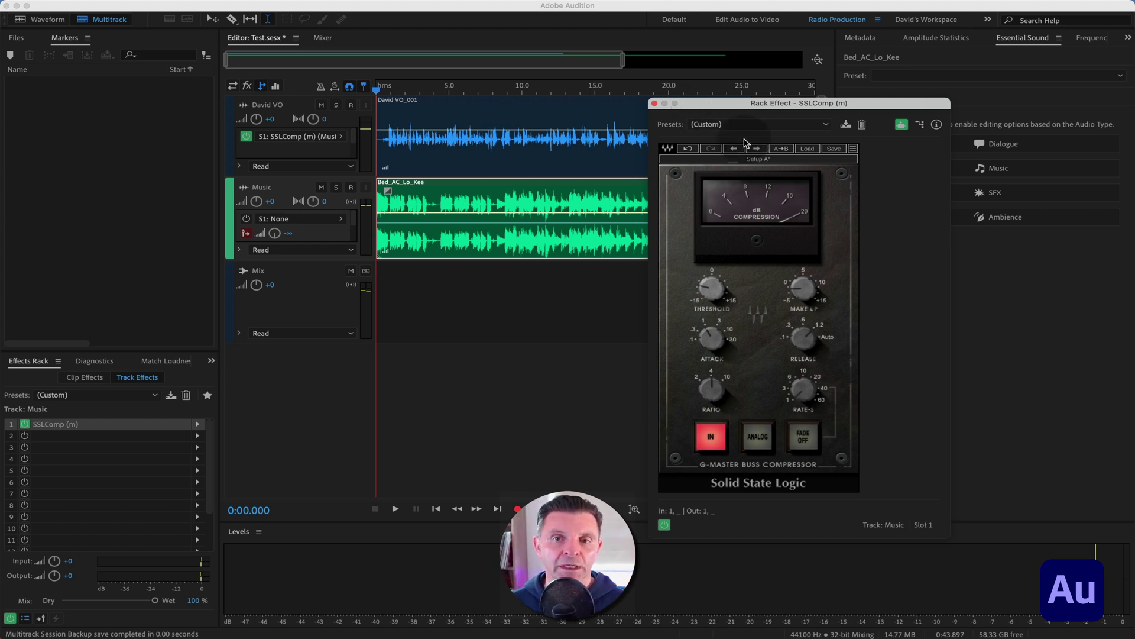
{"action": "left_click", "coordinate": [655, 104]}
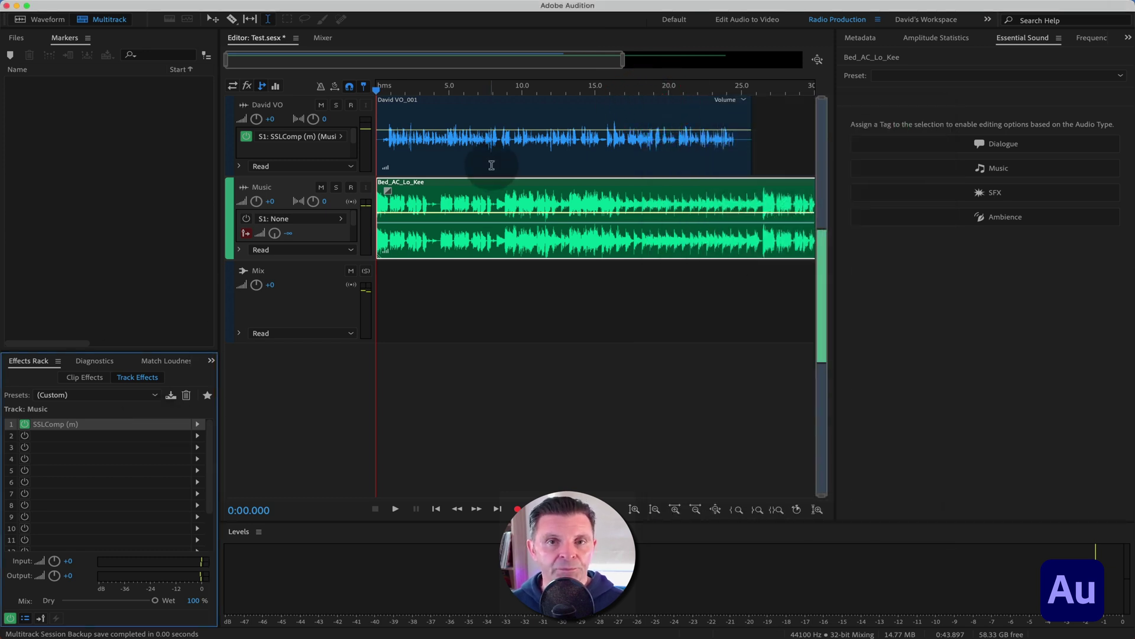
- Confirm the David VO send still targets the SSLComp side-chain and move the playhead near the start
{"action": "left_click", "coordinate": [467, 110]}
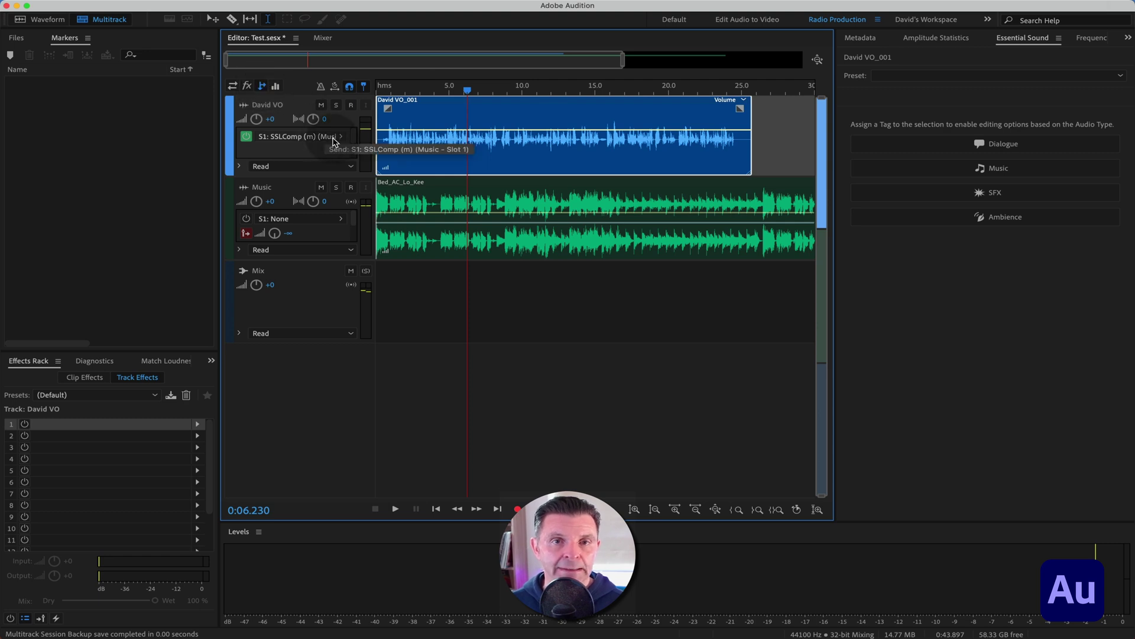
{"action": "left_click", "coordinate": [341, 138]}
{"action": "mouse_move", "coordinate": [391, 183]}
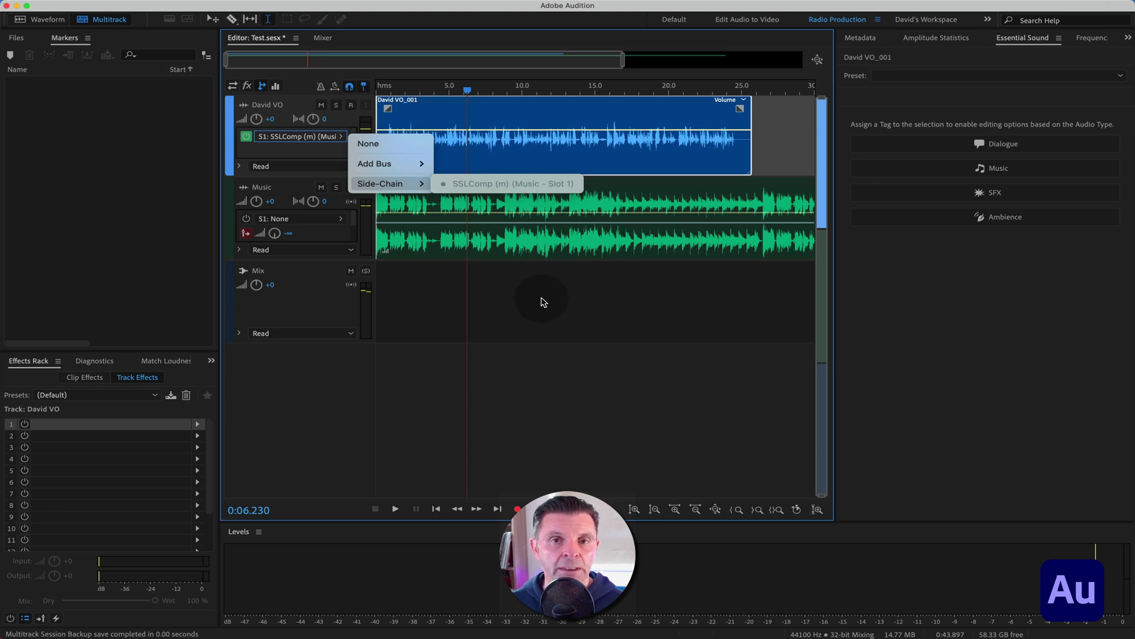
{"action": "left_click", "coordinate": [540, 298]}
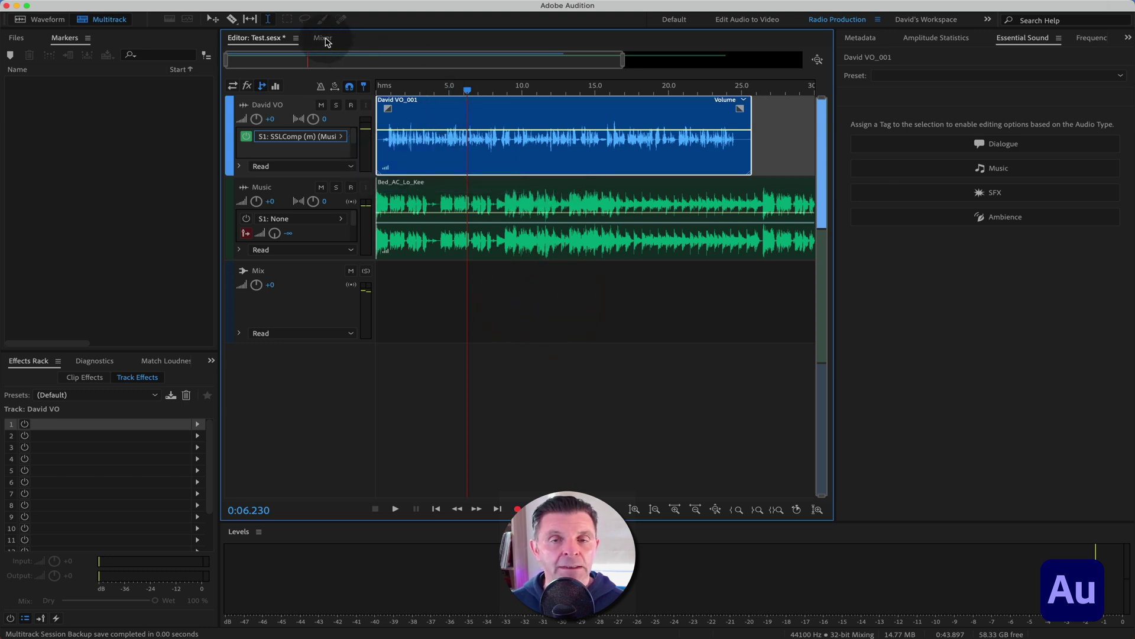
{"action": "left_click_drag", "start_coordinate": [468, 93], "coordinate": [385, 88]}
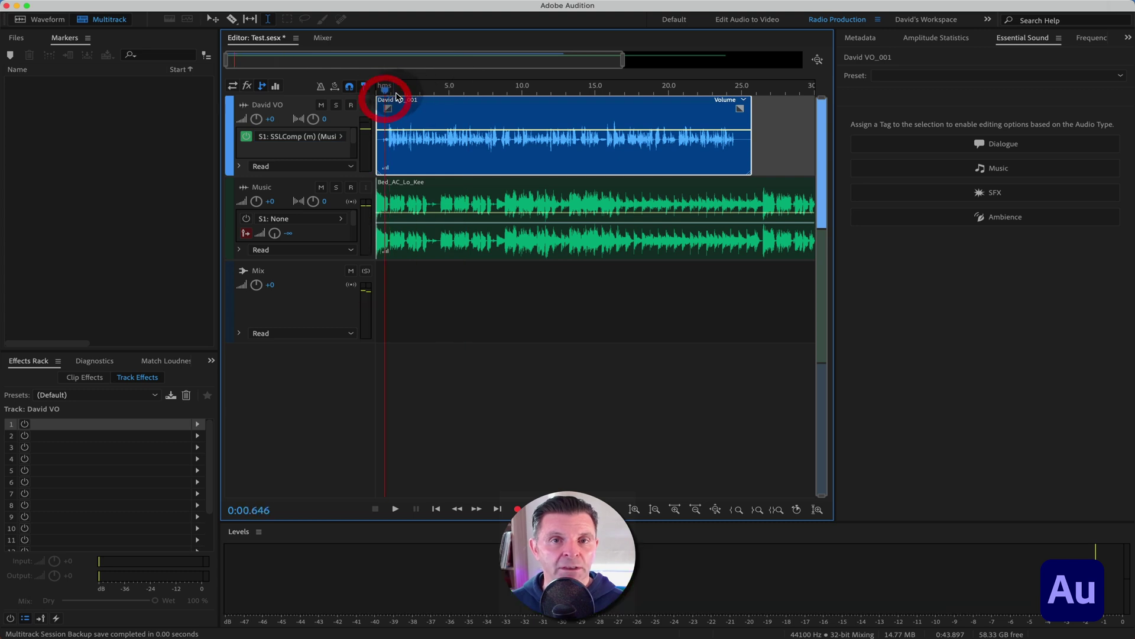
- During playback, try the David VO send at +15 and +7.8, settling on +11.7
{"action": "left_click", "coordinate": [322, 39]}
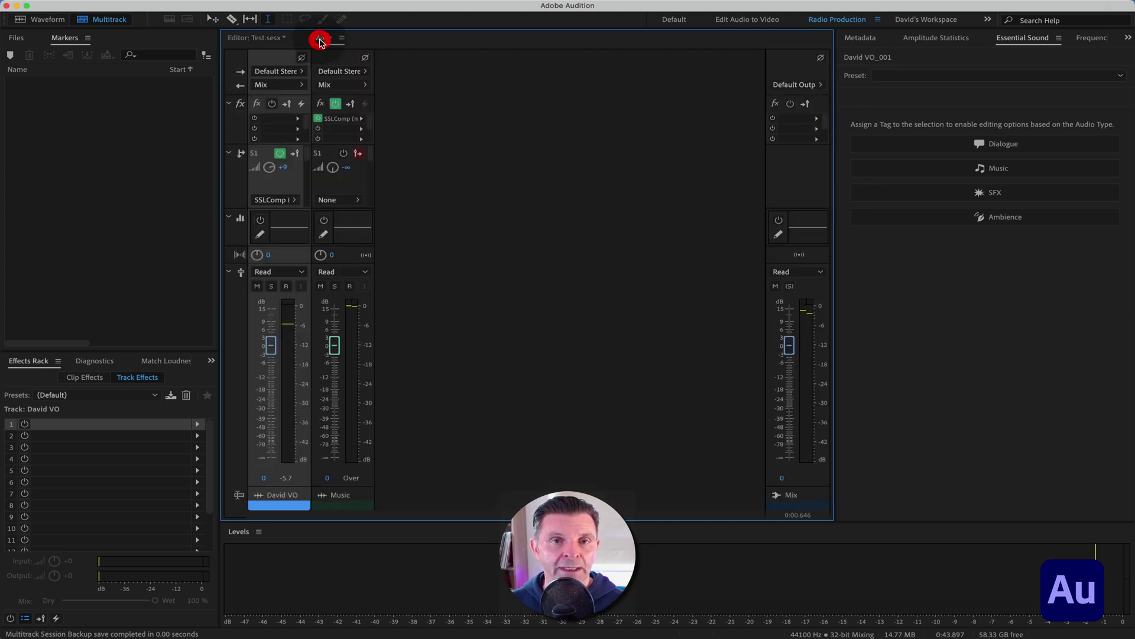
{"action": "left_click", "coordinate": [256, 41]}
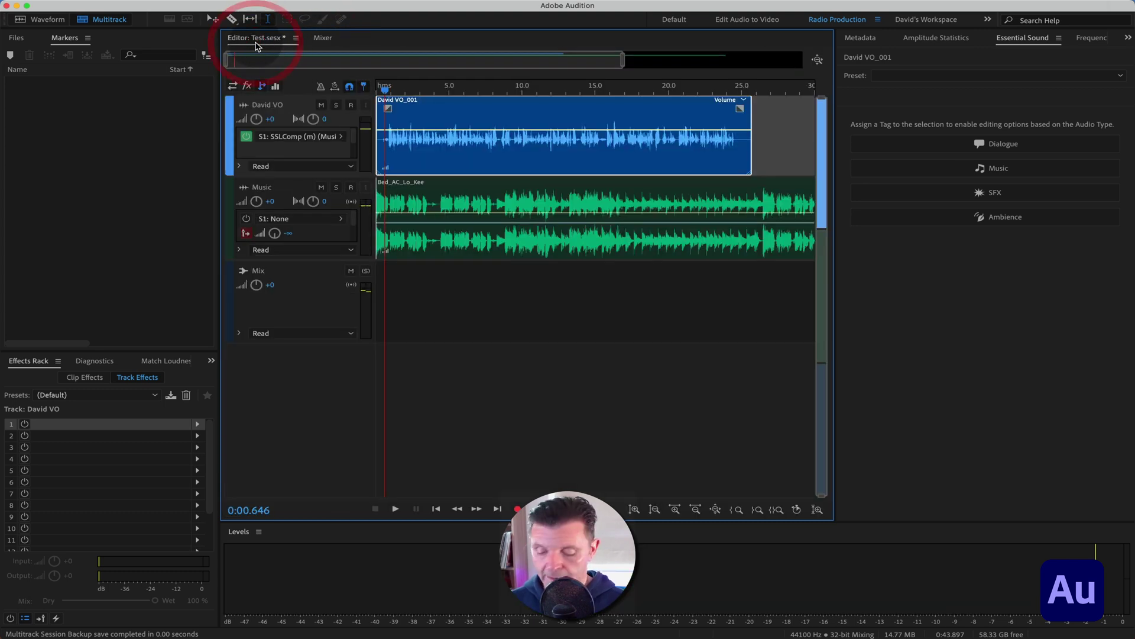
{"action": "key", "text": "space"}
{"action": "left_click", "coordinate": [322, 38]}
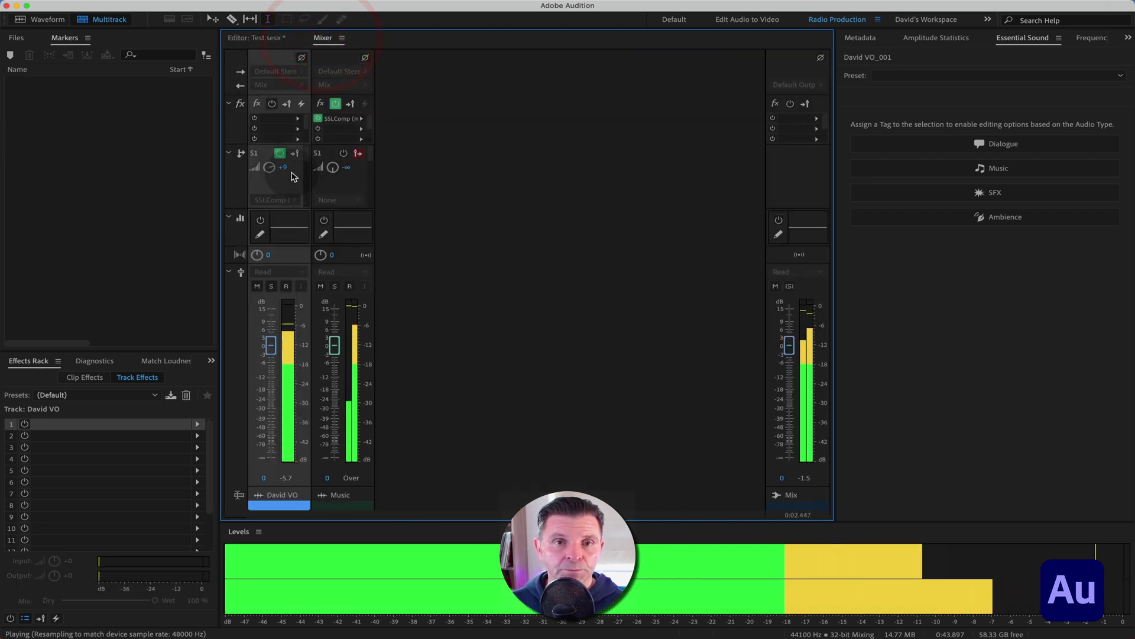
{"action": "left_click_drag", "start_coordinate": [293, 177], "coordinate": [295, 168]}
{"action": "left_click", "coordinate": [333, 168]}
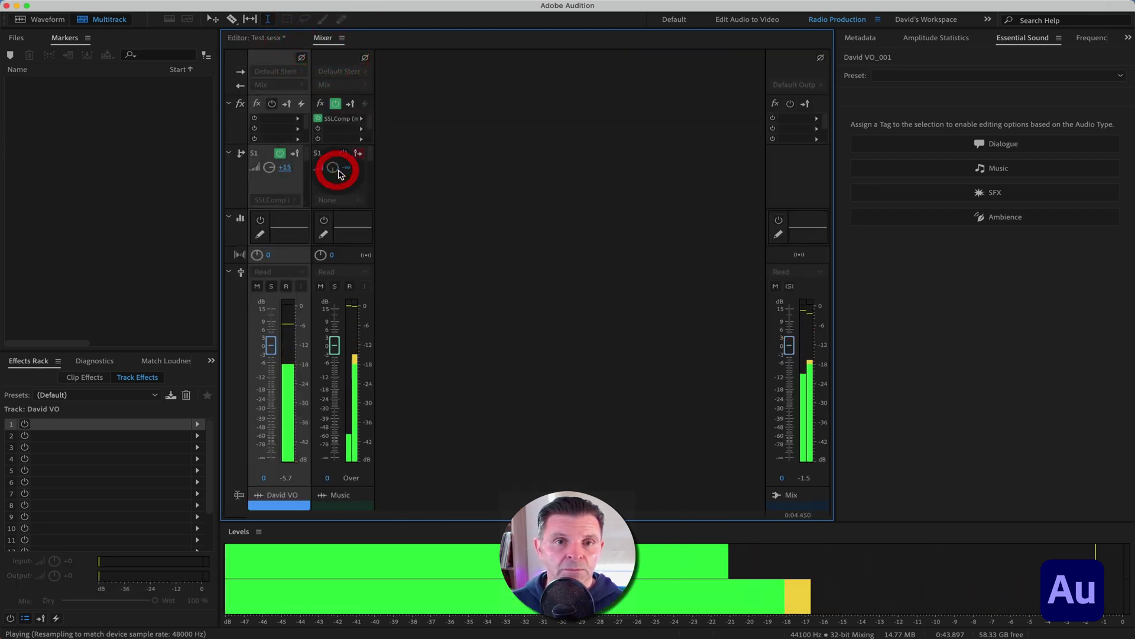
{"action": "left_click", "coordinate": [283, 170]}
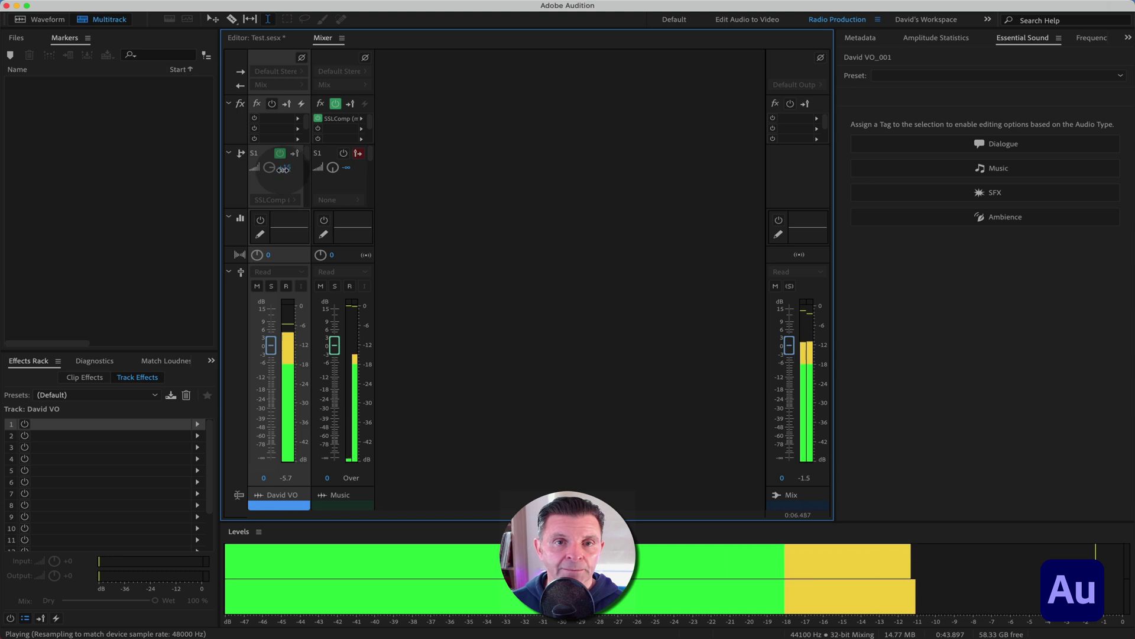
{"action": "left_click_drag", "start_coordinate": [284, 170], "coordinate": [274, 175]}
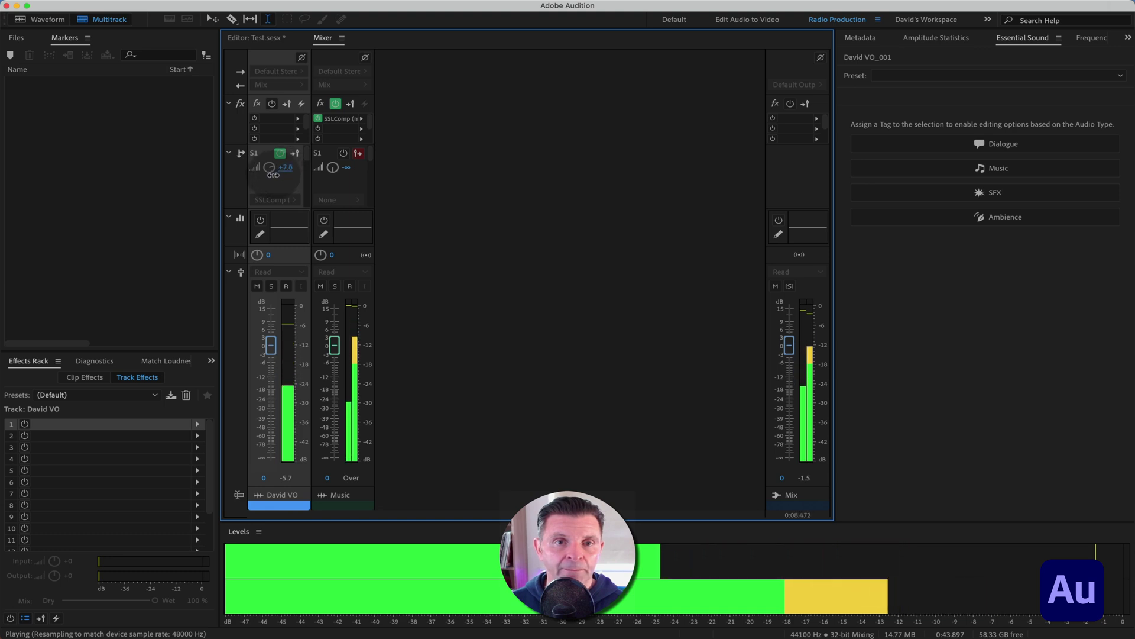
{"action": "left_click", "coordinate": [274, 174]}
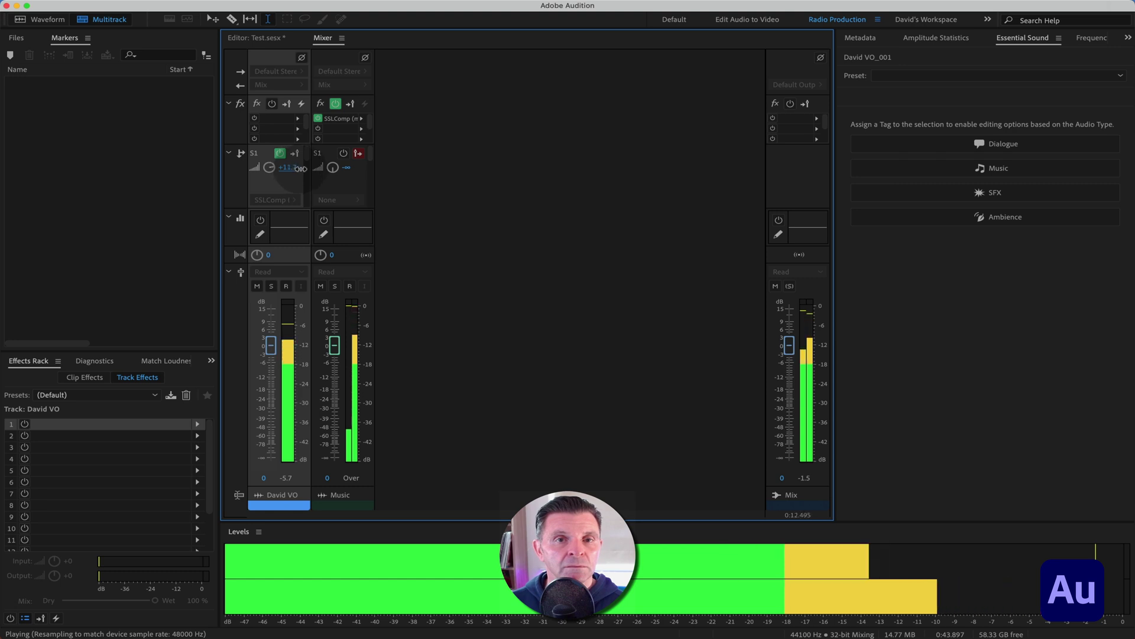
{"action": "left_click_drag", "start_coordinate": [288, 168], "coordinate": [299, 171]}
- Back in the multitrack timeline, select the Bed_AC_Lo_Kee music clip and stop playback
{"action": "left_click", "coordinate": [260, 38]}
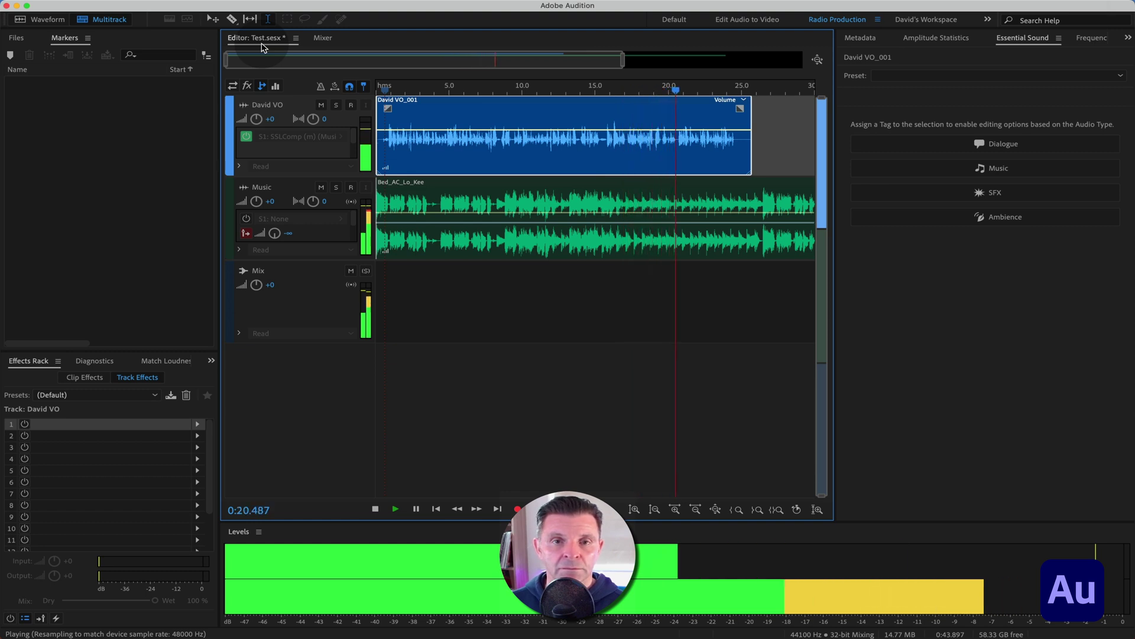
{"action": "left_click", "coordinate": [452, 186]}
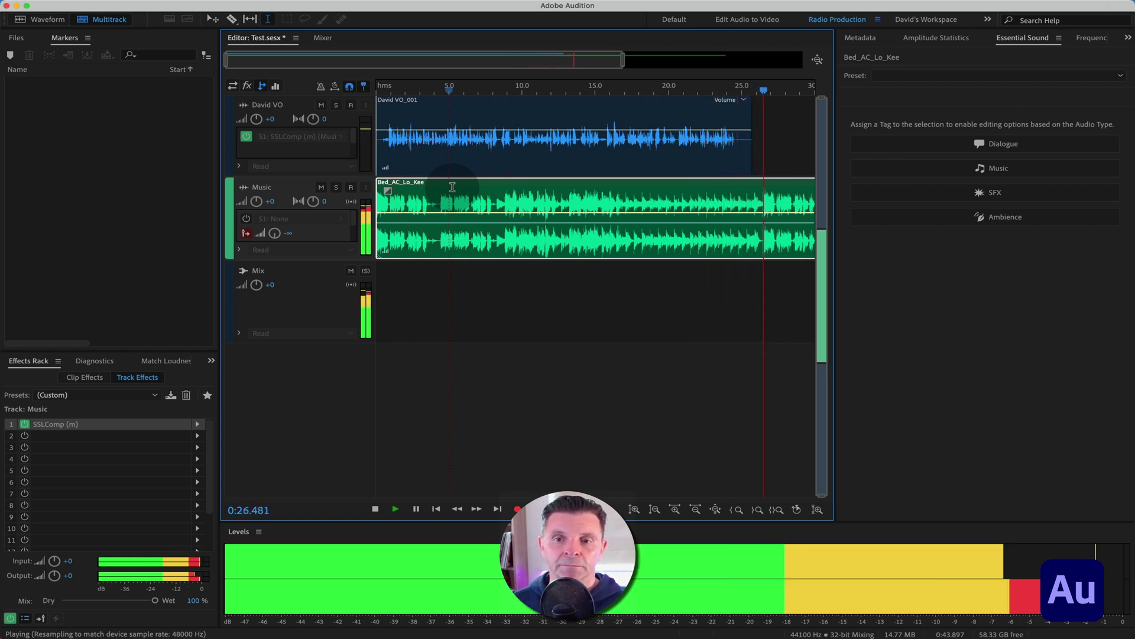
{"action": "key", "text": "space"}
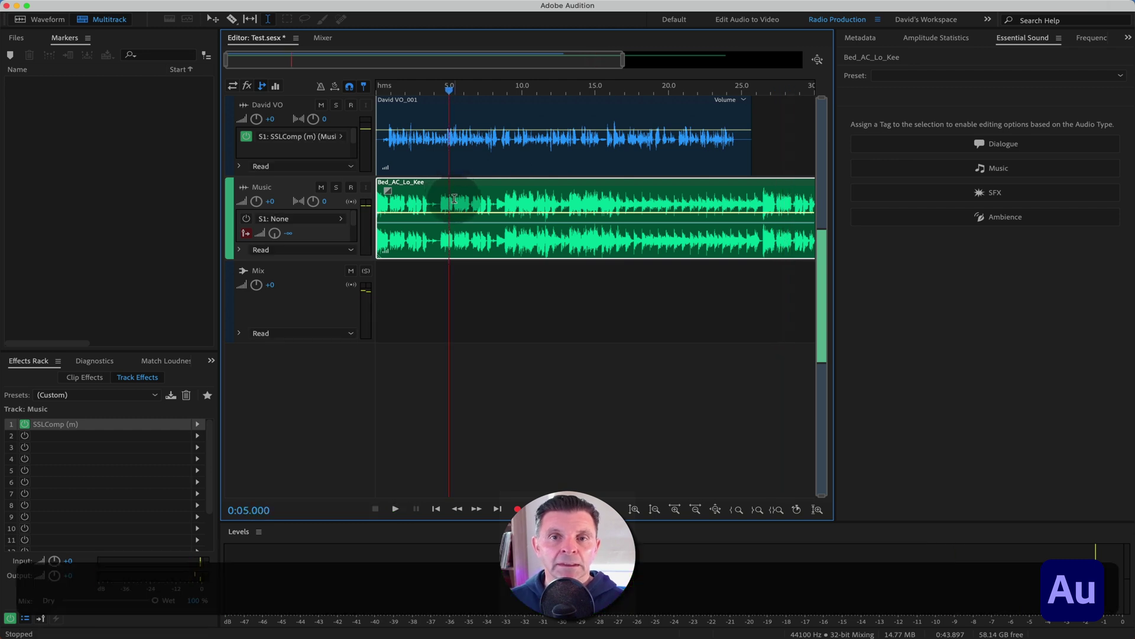